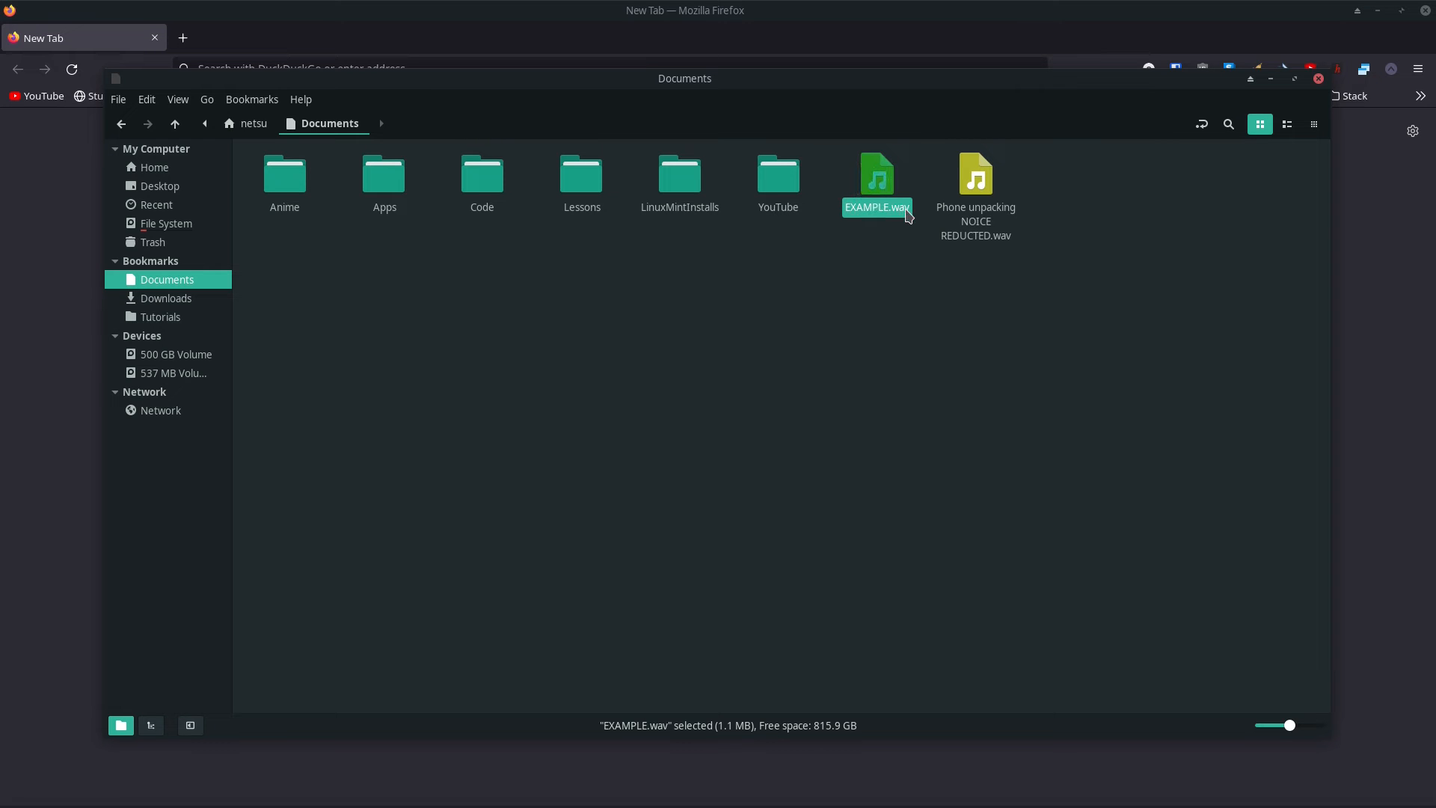
Load EXAMPLE.wav from the Documents folder into Audacity and play the recording
{"action": "left_click_drag", "start_coordinate": [885, 178], "coordinate": [712, 391]}
{"action": "key", "text": "alt+Tab"}
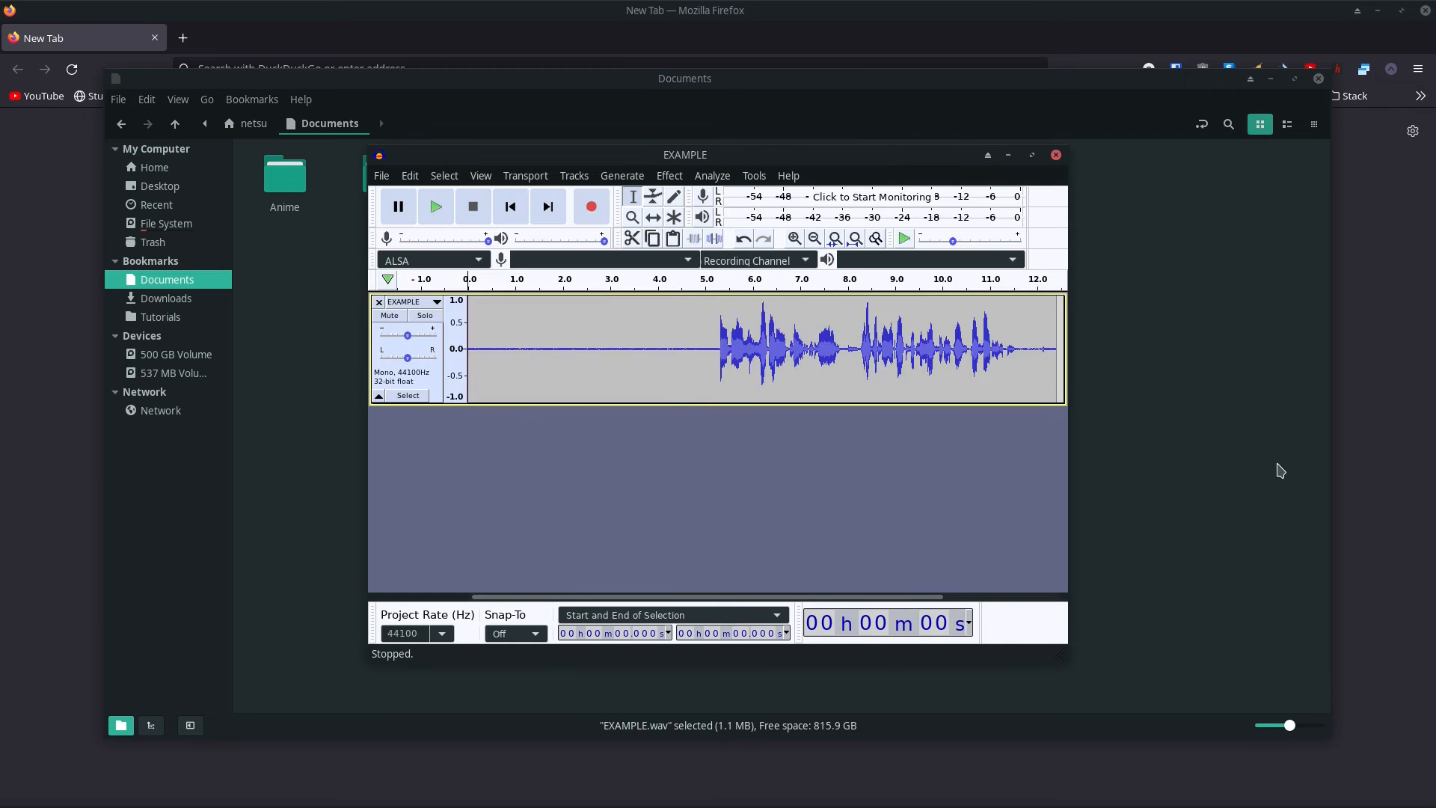
{"action": "left_click", "coordinate": [440, 204]}
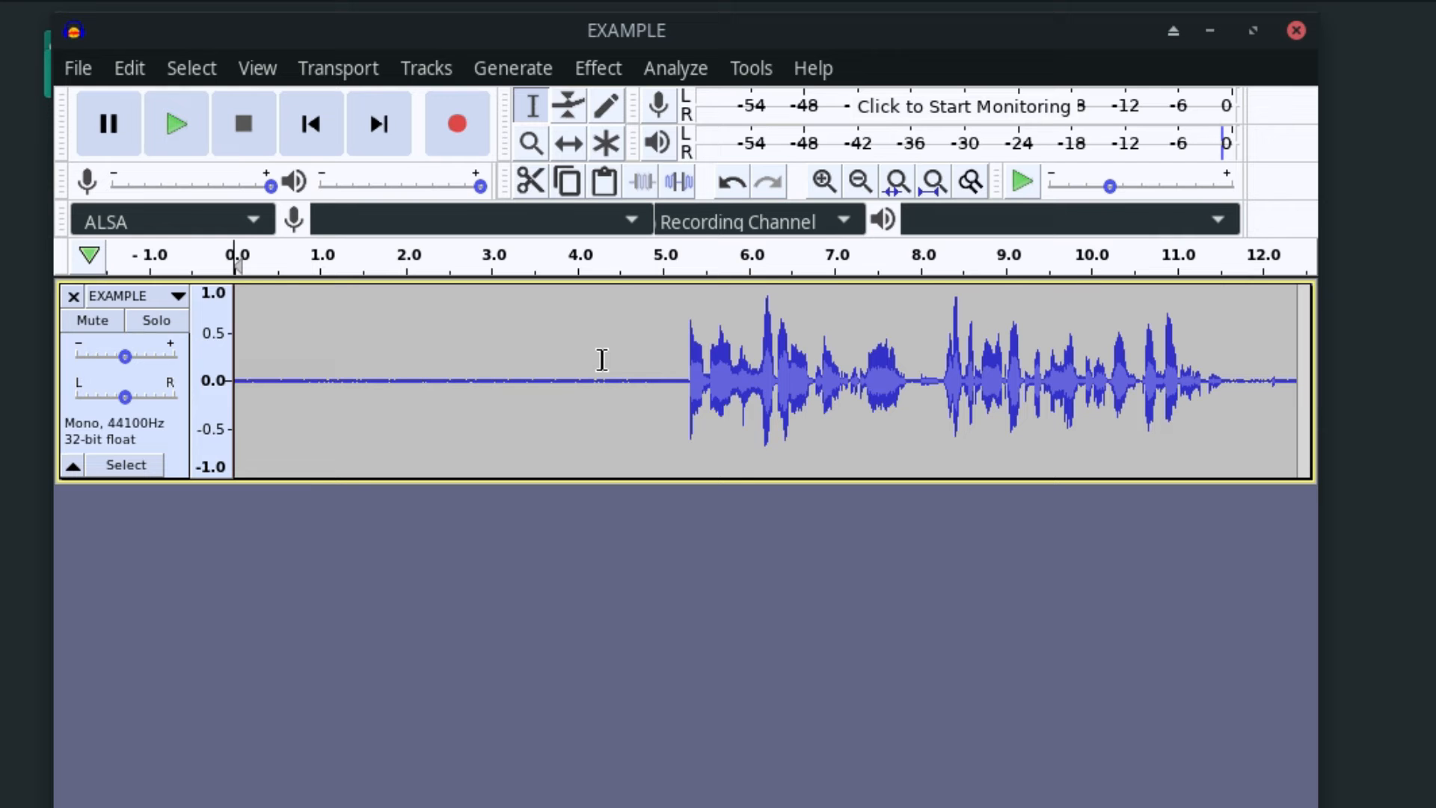
Select the noise-only opening from 0 to about 5.2 s and capture it as the Noise Reduction noise profile
{"action": "left_click_drag", "start_coordinate": [673, 367], "coordinate": [232, 378]}
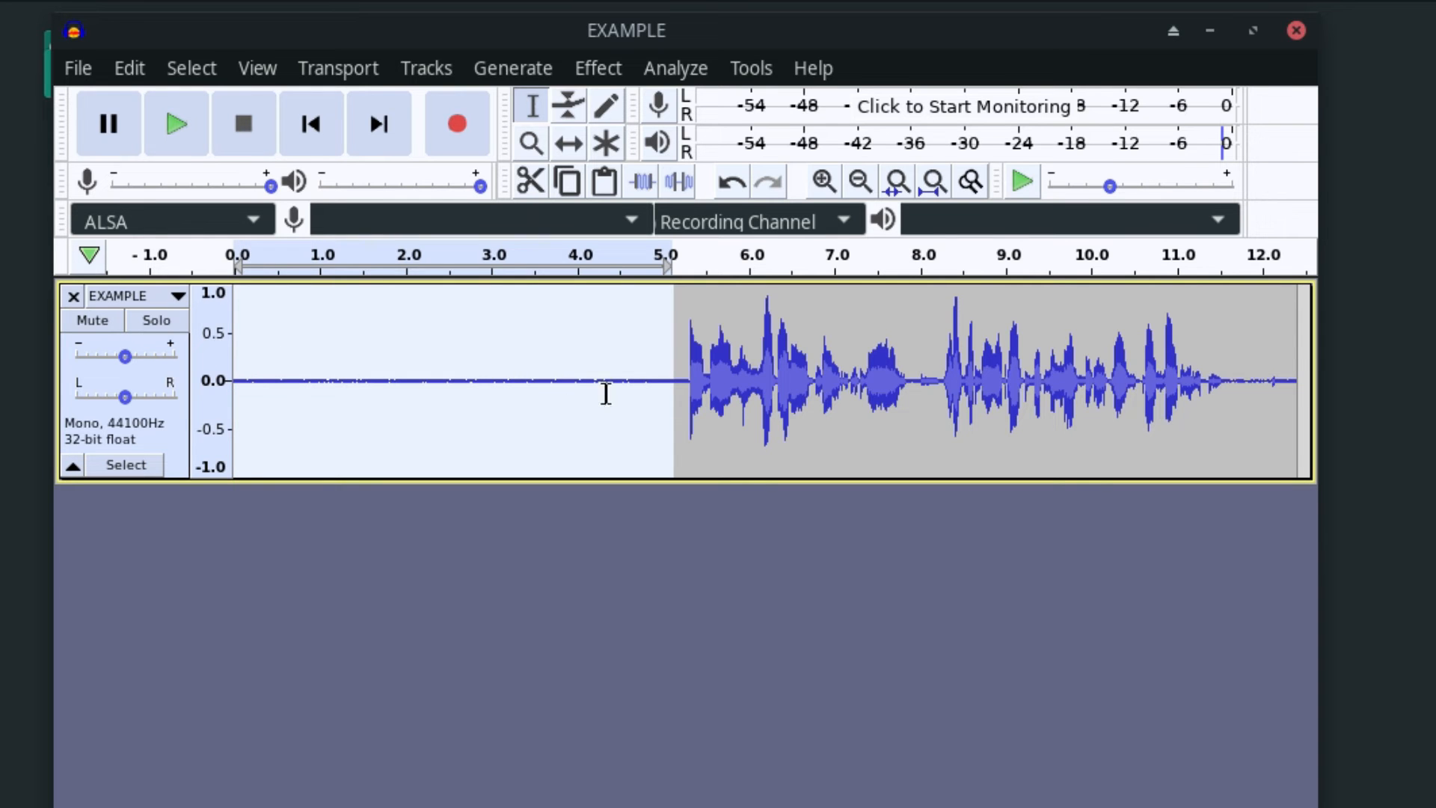
{"action": "left_click", "coordinate": [649, 389]}
{"action": "left_click_drag", "start_coordinate": [679, 383], "coordinate": [235, 338]}
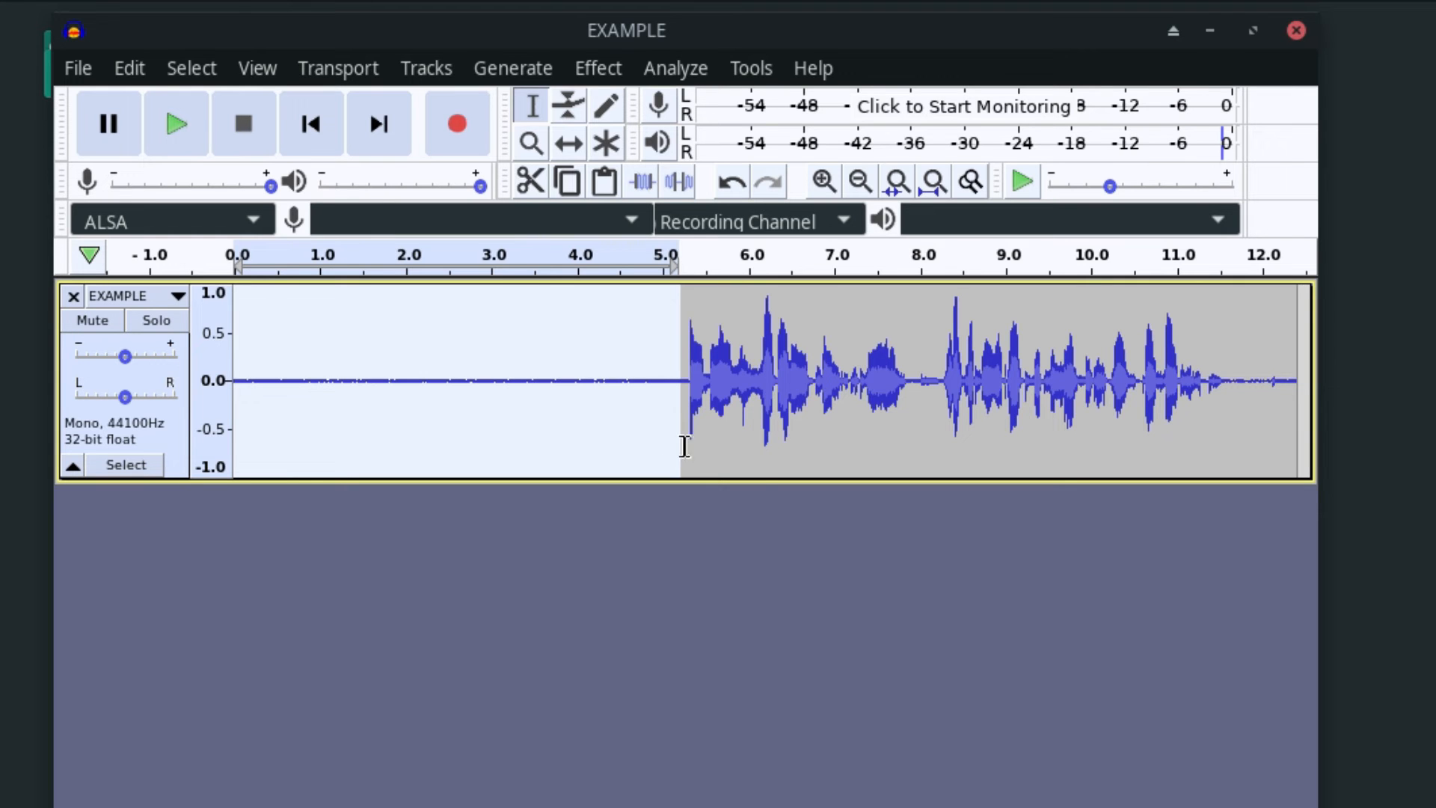
{"action": "left_click", "coordinate": [696, 306]}
{"action": "left_click_drag", "start_coordinate": [683, 351], "coordinate": [234, 378]}
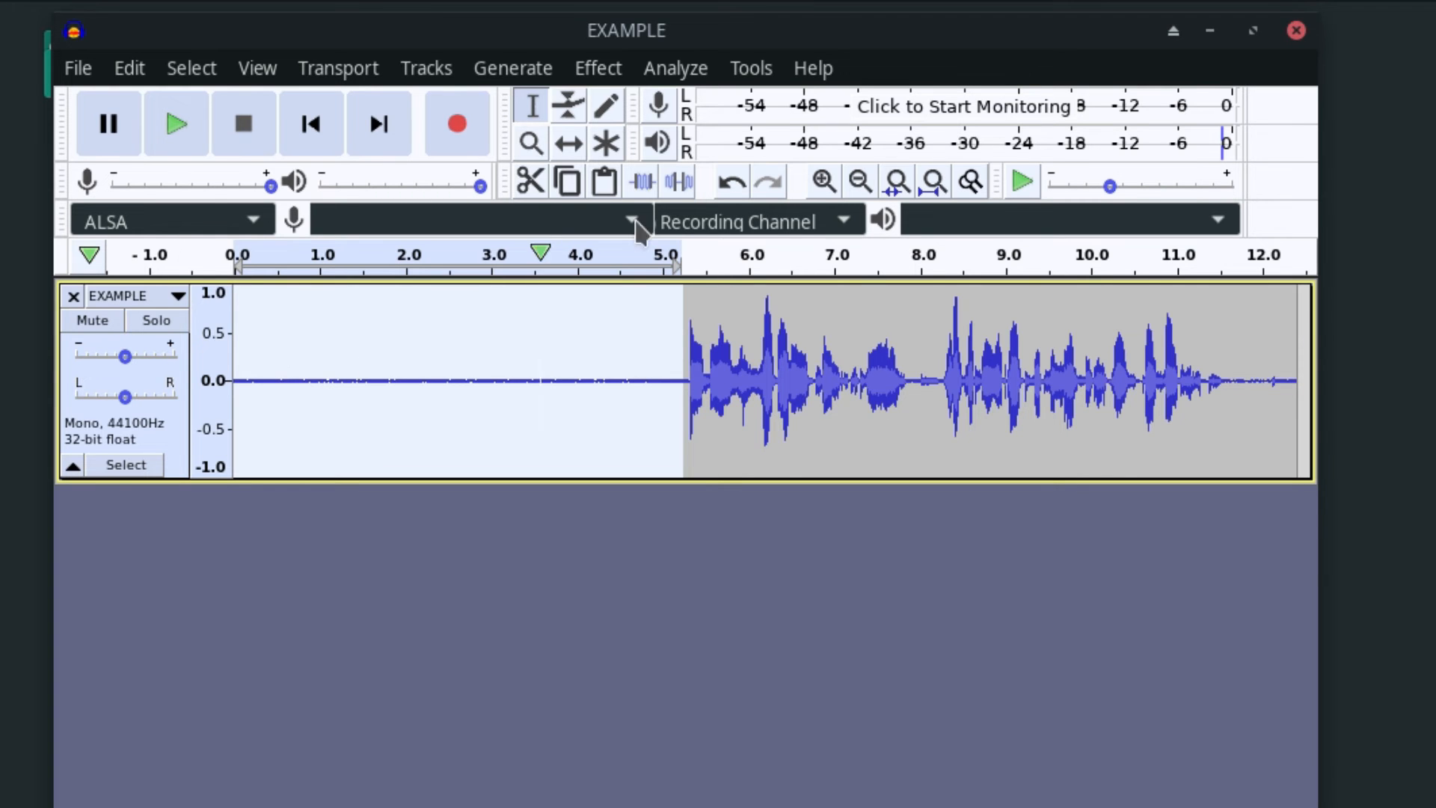
{"action": "left_click", "coordinate": [598, 68]}
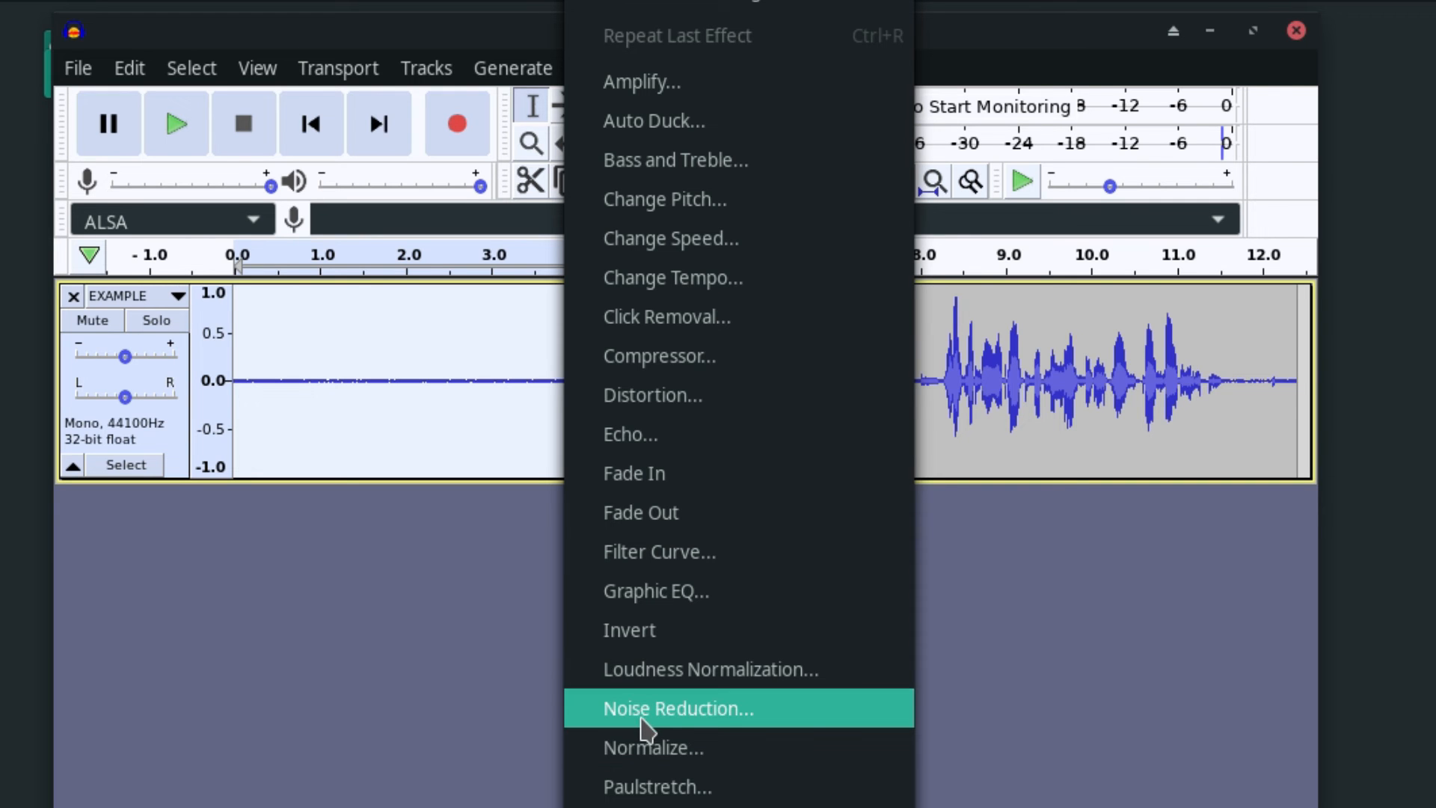
{"action": "left_click", "coordinate": [726, 716]}
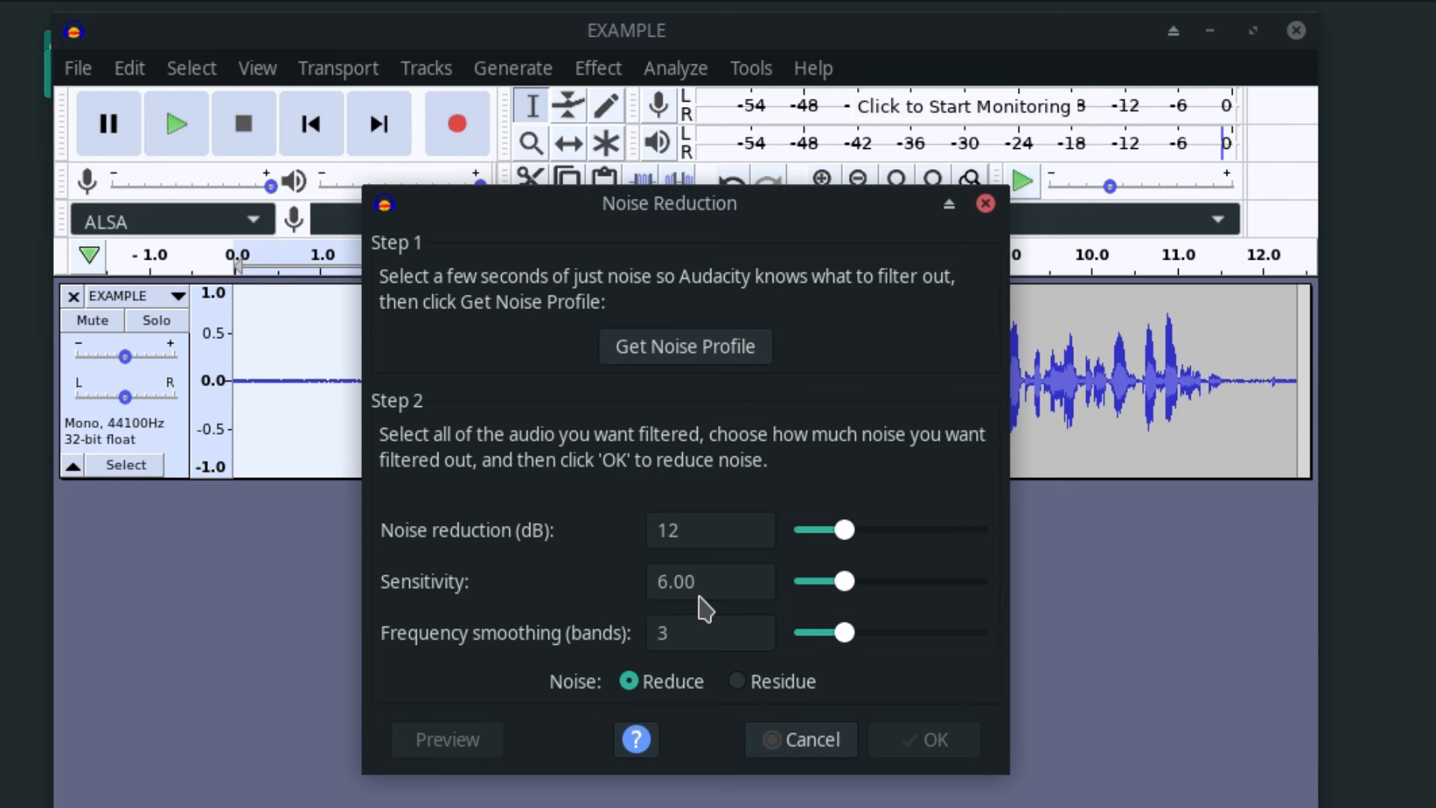
{"action": "left_click", "coordinate": [668, 352]}
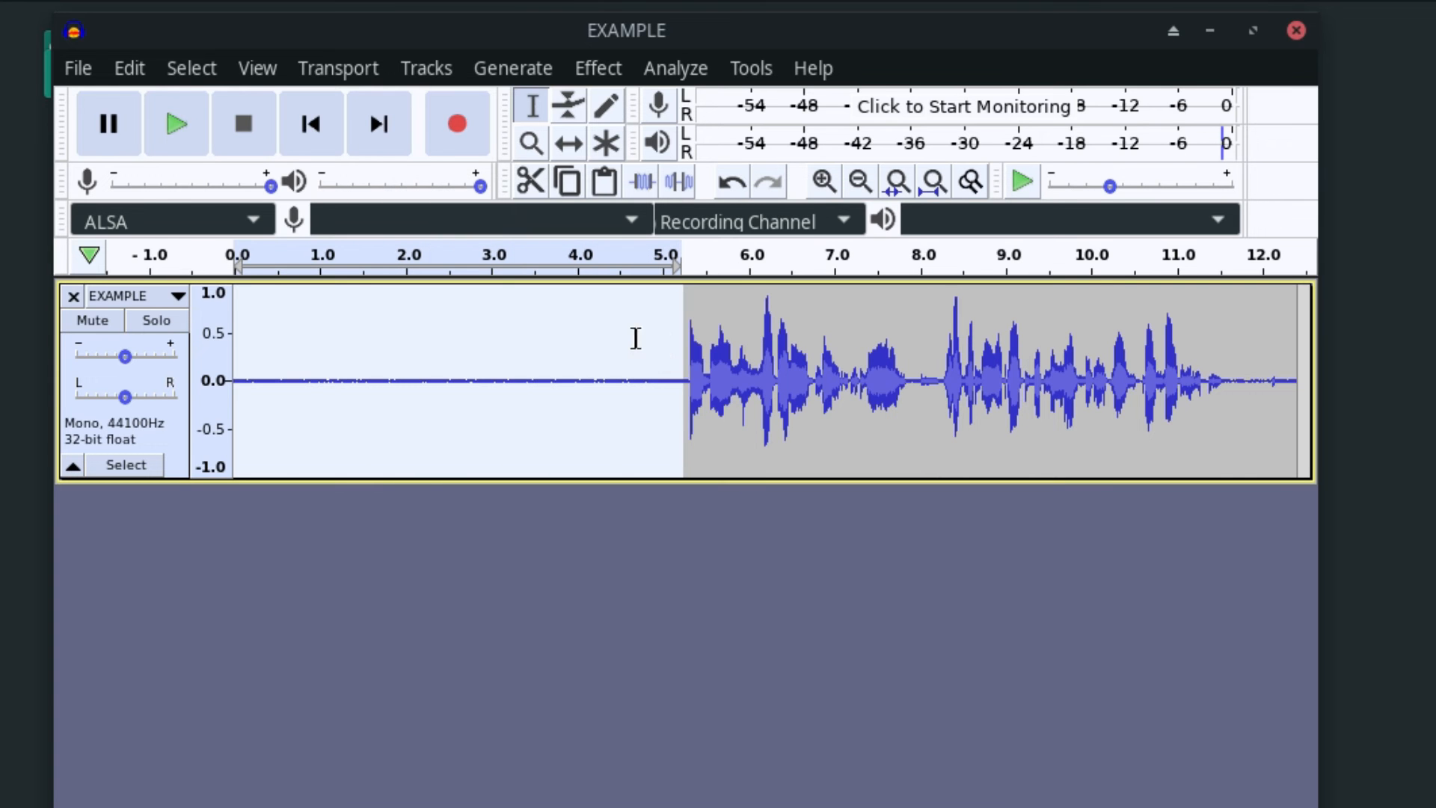
Select the speech from about 5.1 to 7.9 s and preview Noise Reduction at 12 dB, sensitivity 6.00 and frequency smoothing 3
{"action": "left_click", "coordinate": [663, 388]}
{"action": "left_click_drag", "start_coordinate": [683, 381], "coordinate": [0, 359]}
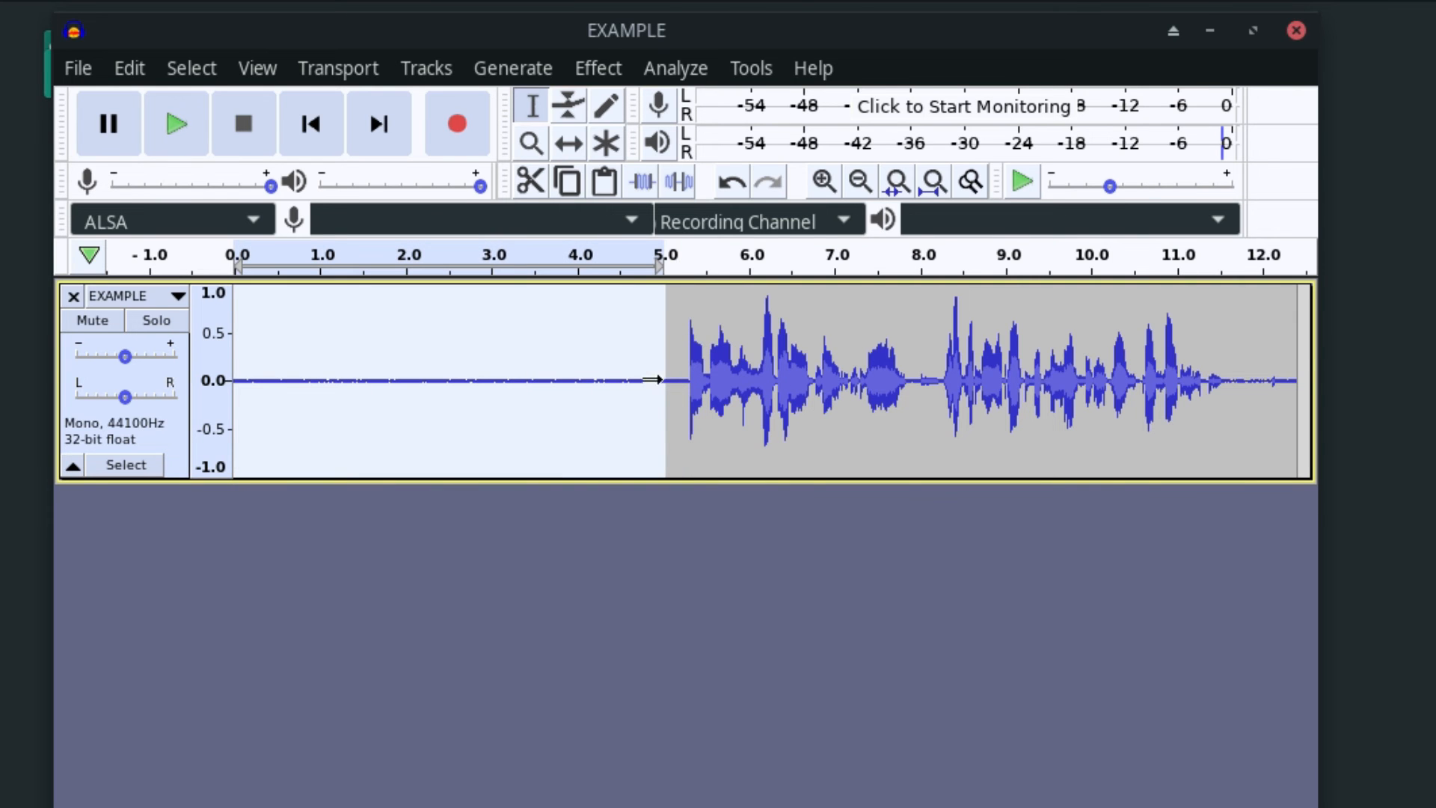
{"action": "left_click_drag", "start_coordinate": [675, 378], "coordinate": [910, 374]}
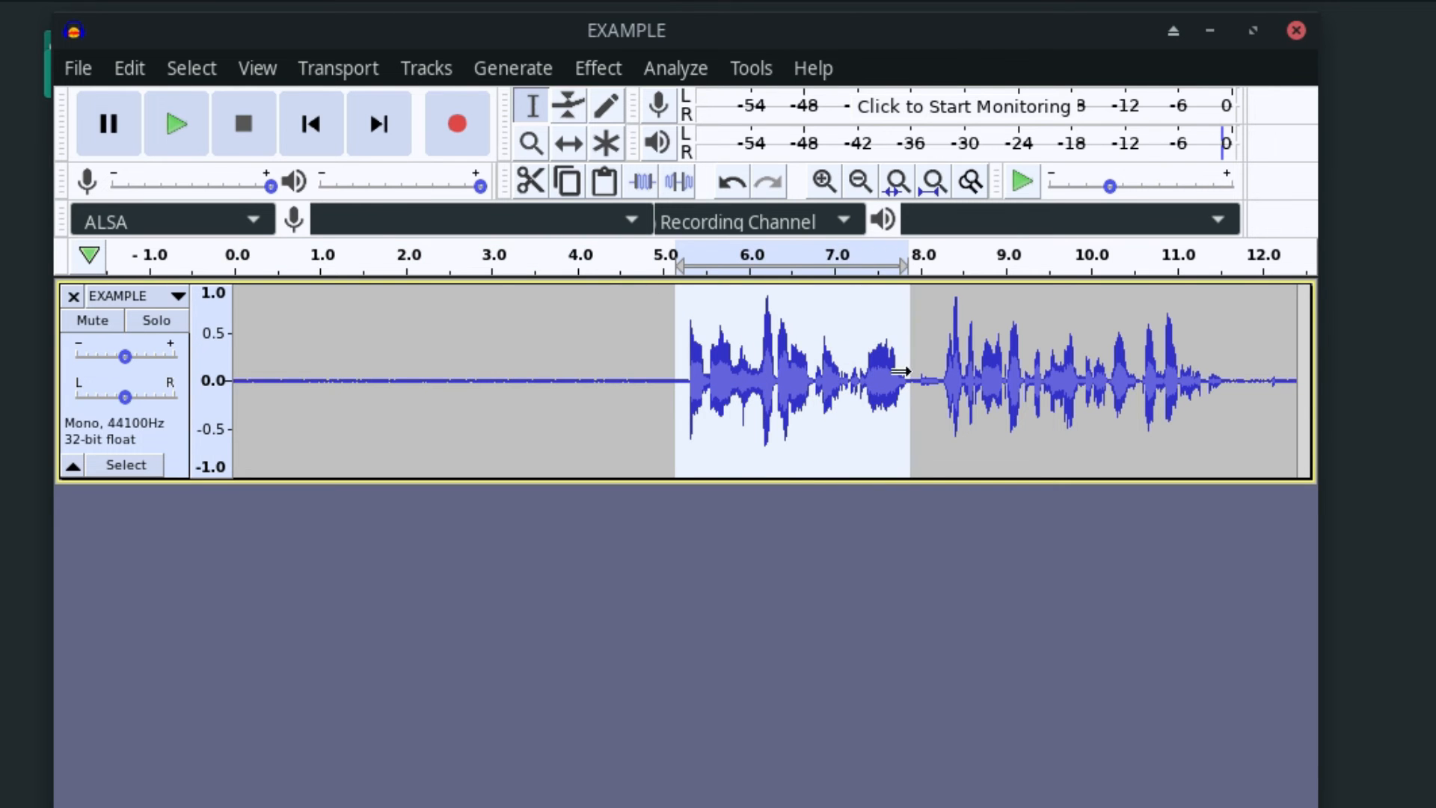
{"action": "left_click", "coordinate": [595, 68]}
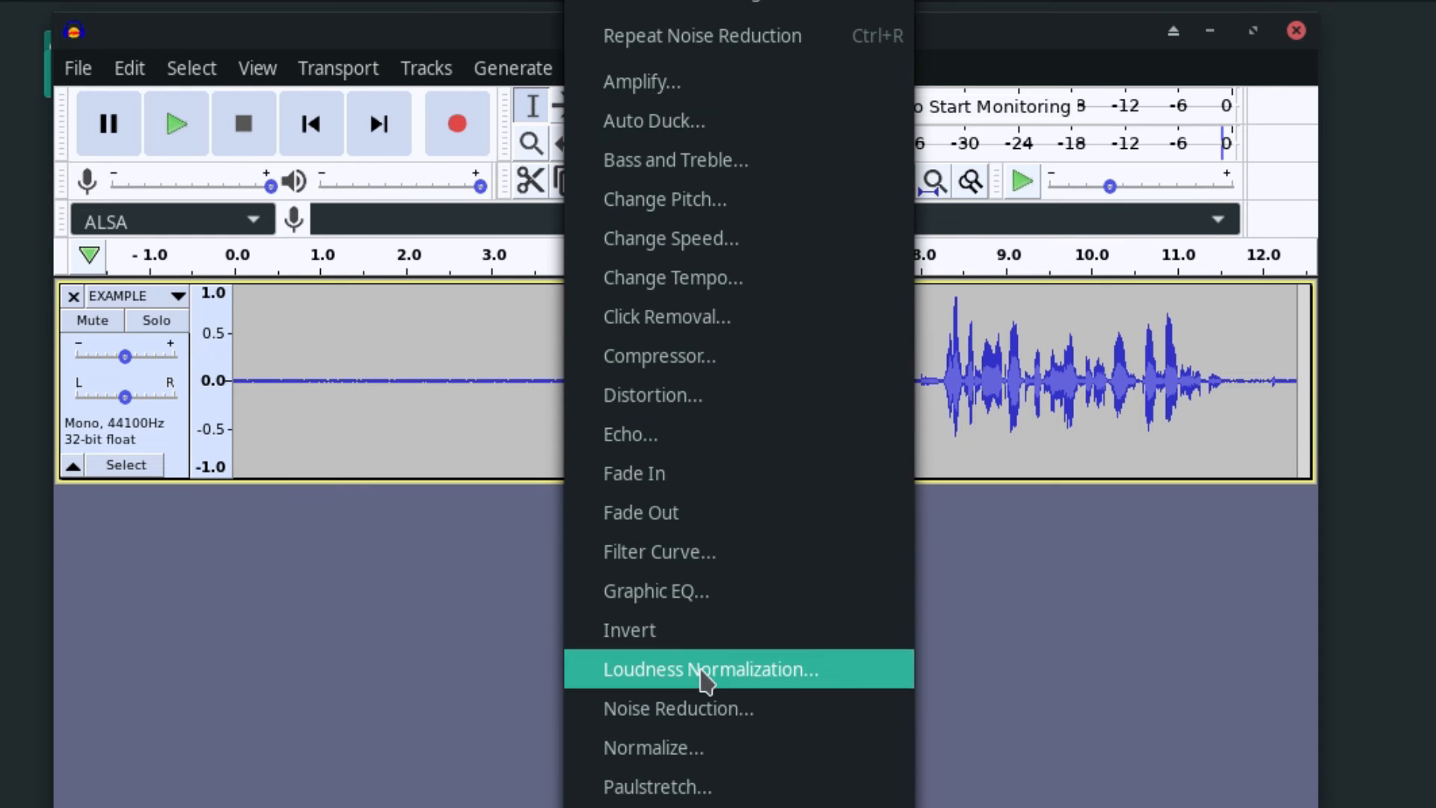
{"action": "left_click", "coordinate": [707, 714]}
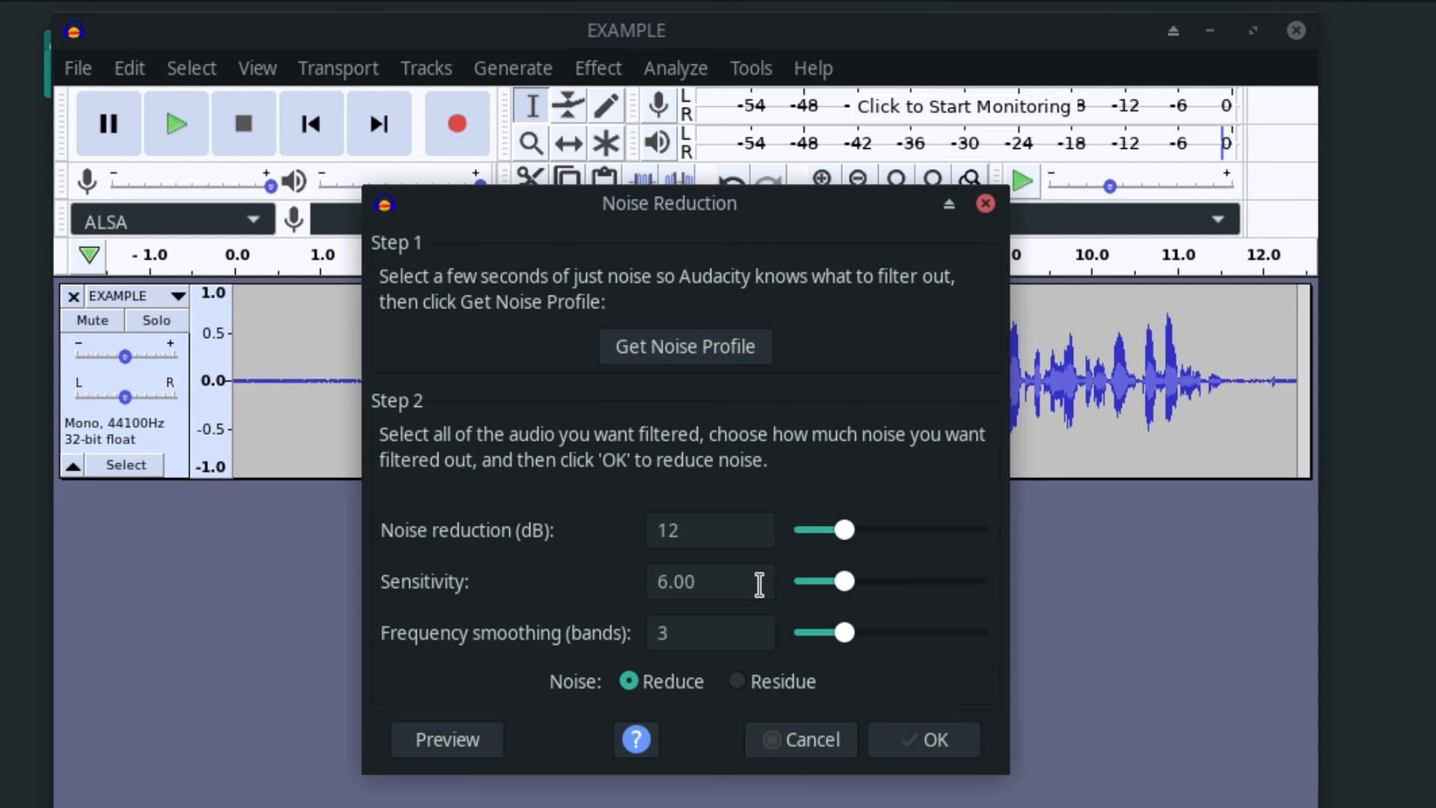
{"action": "left_click", "coordinate": [456, 751]}
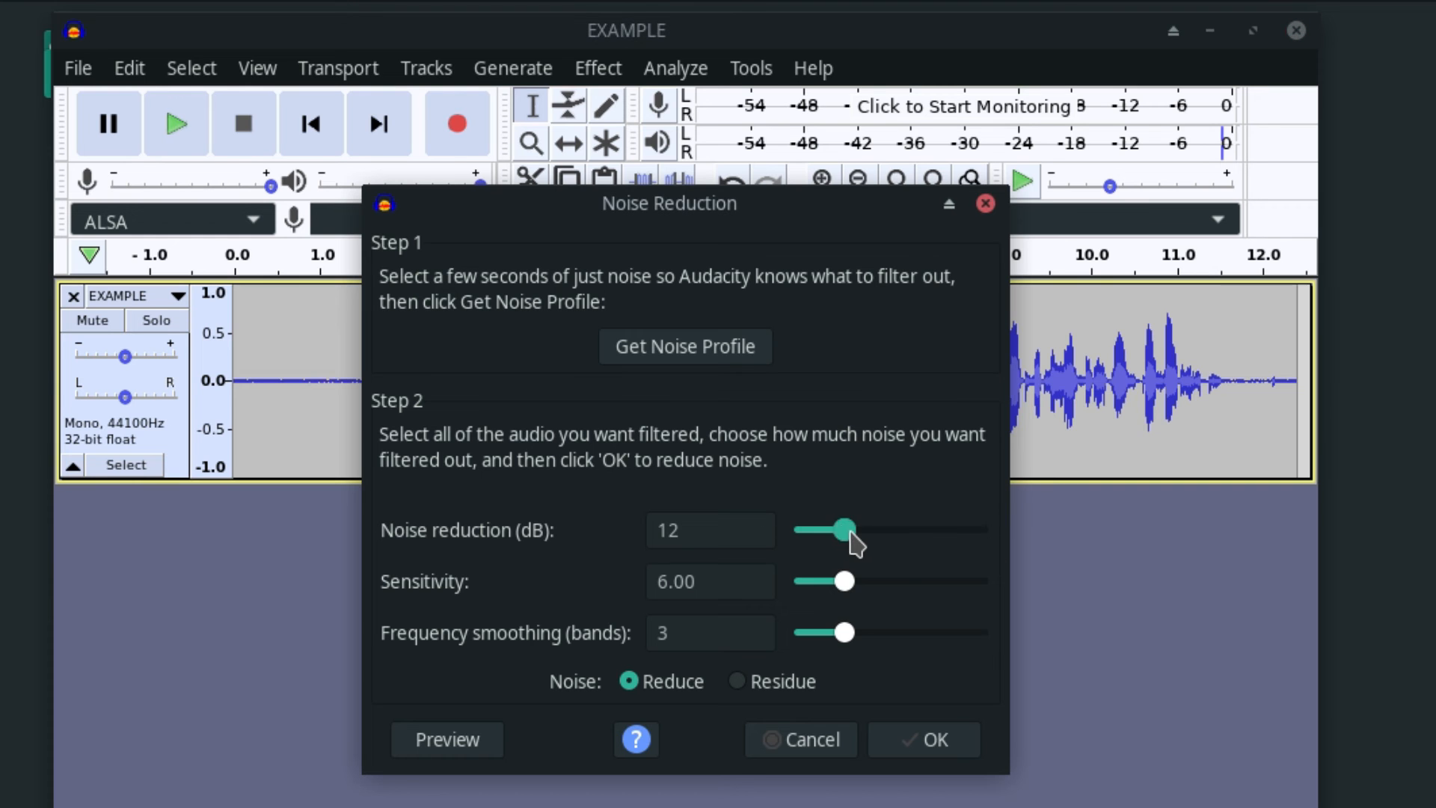
Raise noise reduction to 36 dB and sensitivity to 11.00 and preview the effect on the selected speech
{"action": "left_click_drag", "start_coordinate": [848, 532], "coordinate": [935, 531]}
{"action": "left_click_drag", "start_coordinate": [845, 581], "coordinate": [872, 587]}
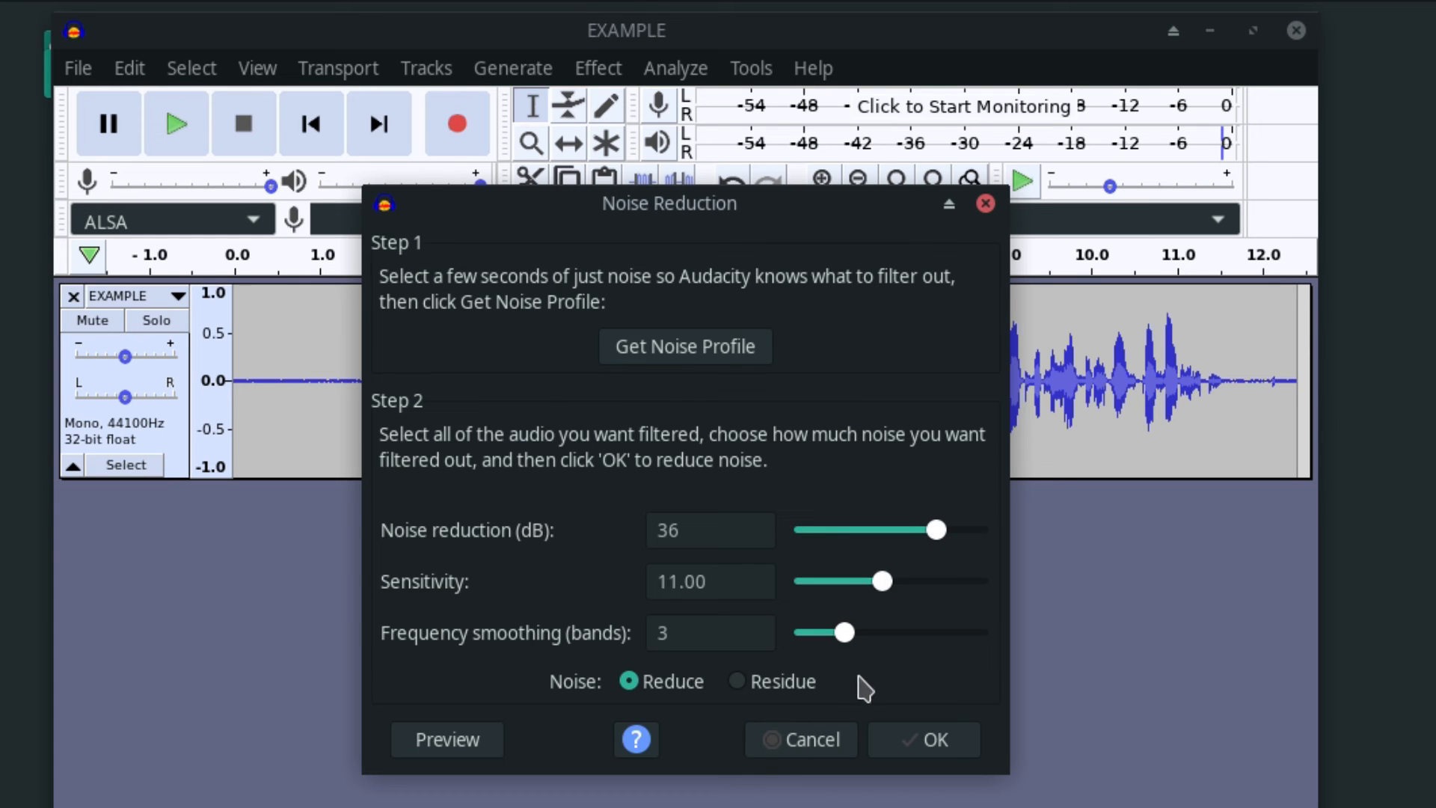
{"action": "left_click", "coordinate": [447, 740]}
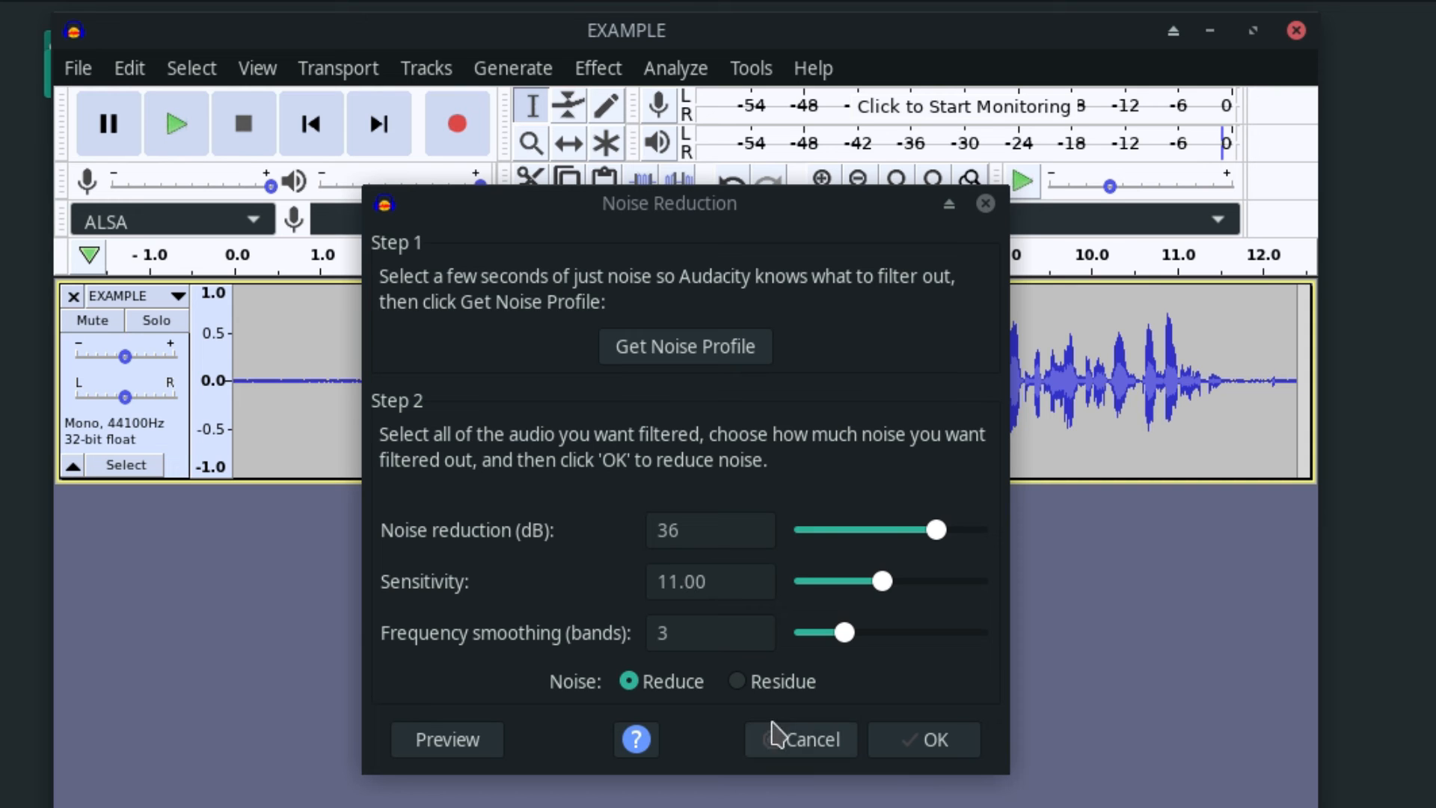
Set noise reduction to 12 dB and sensitivity to 6.00, preview the selected speech, and close the effect without applying it
{"action": "left_click", "coordinate": [670, 524]}
{"action": "double_click", "coordinate": [671, 528]}
{"action": "type", "text": "12"}
{"action": "double_click", "coordinate": [677, 581]}
{"action": "type", "text": "7"}
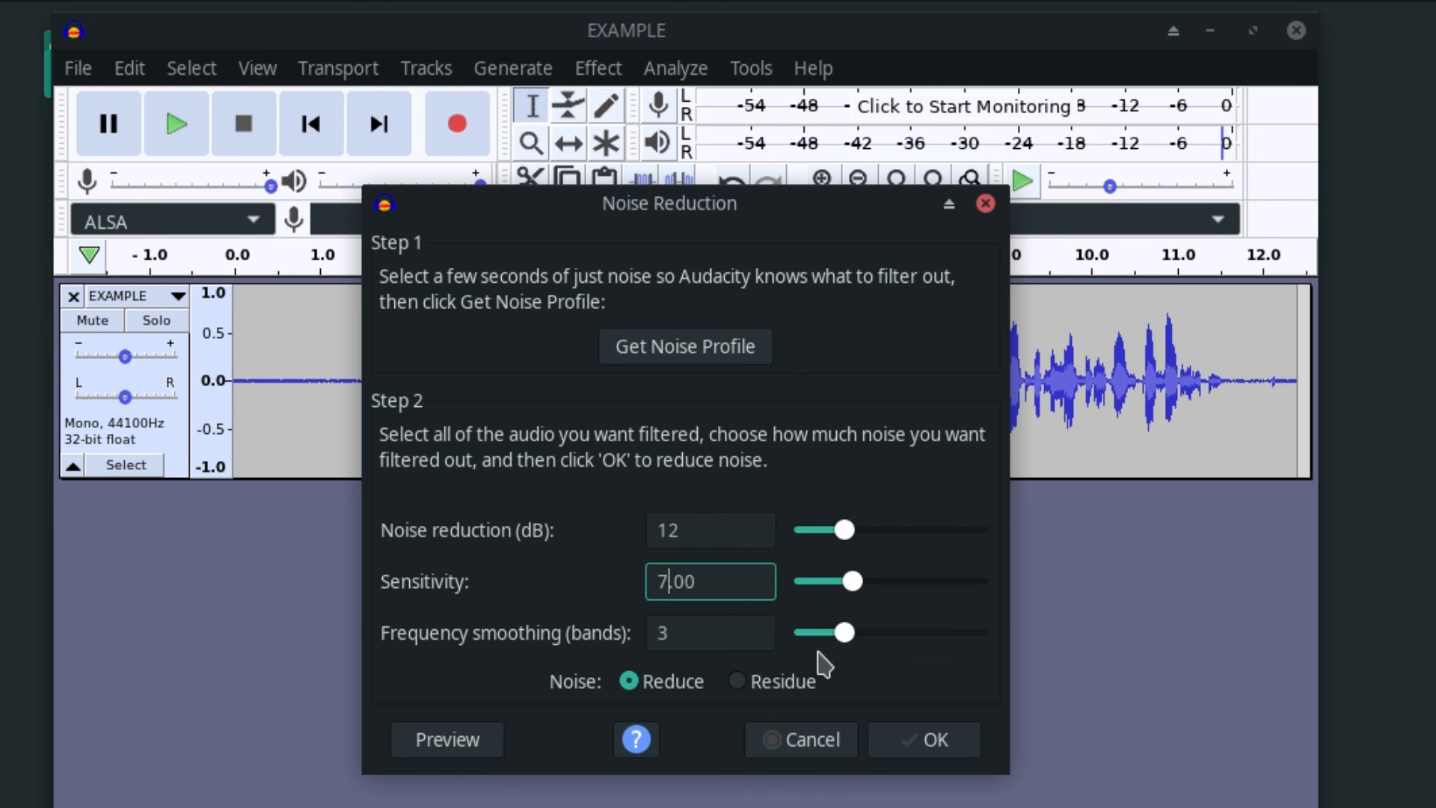
{"action": "key", "text": "BackSpace"}
{"action": "type", "text": "6"}
{"action": "left_click", "coordinate": [443, 744]}
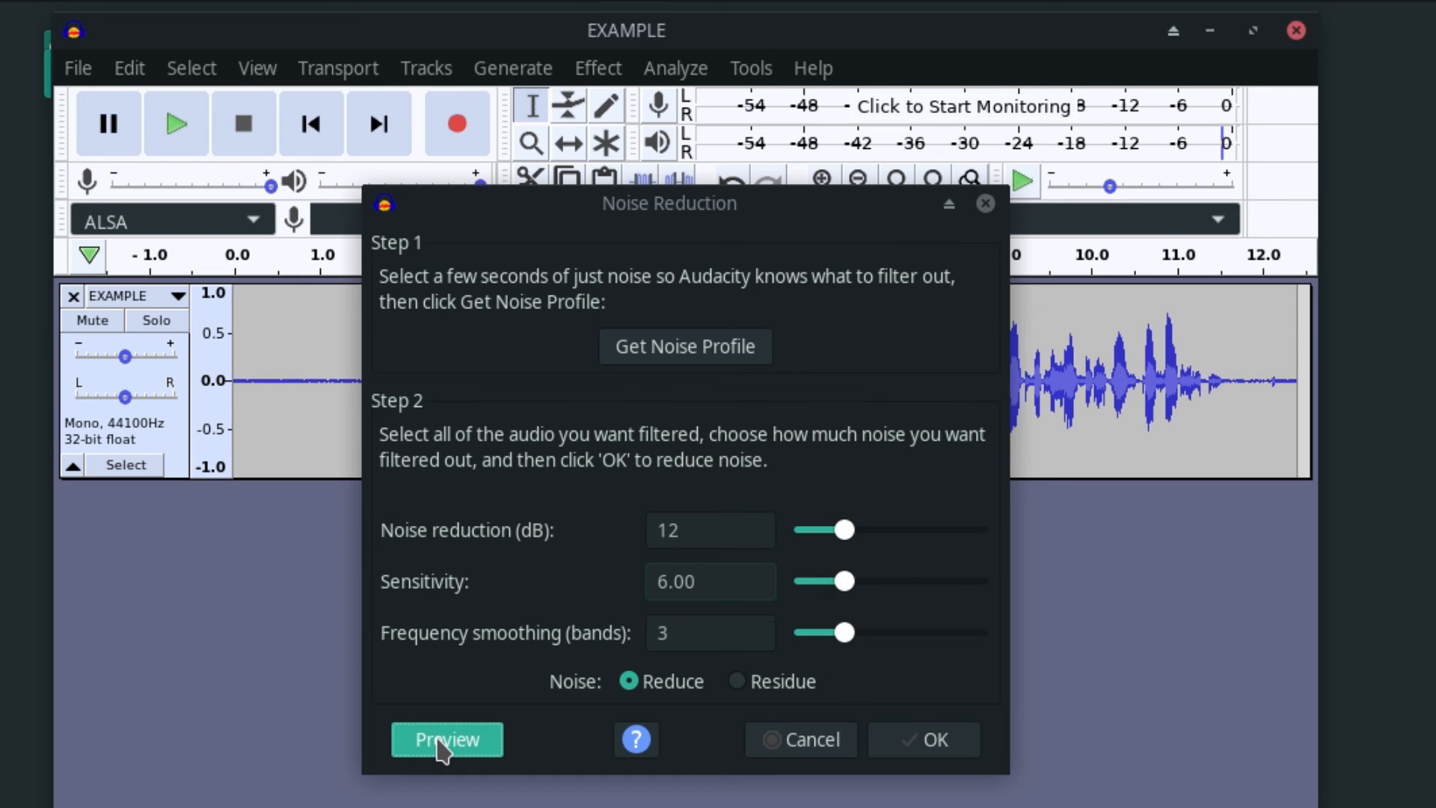
{"action": "left_click", "coordinate": [766, 591]}
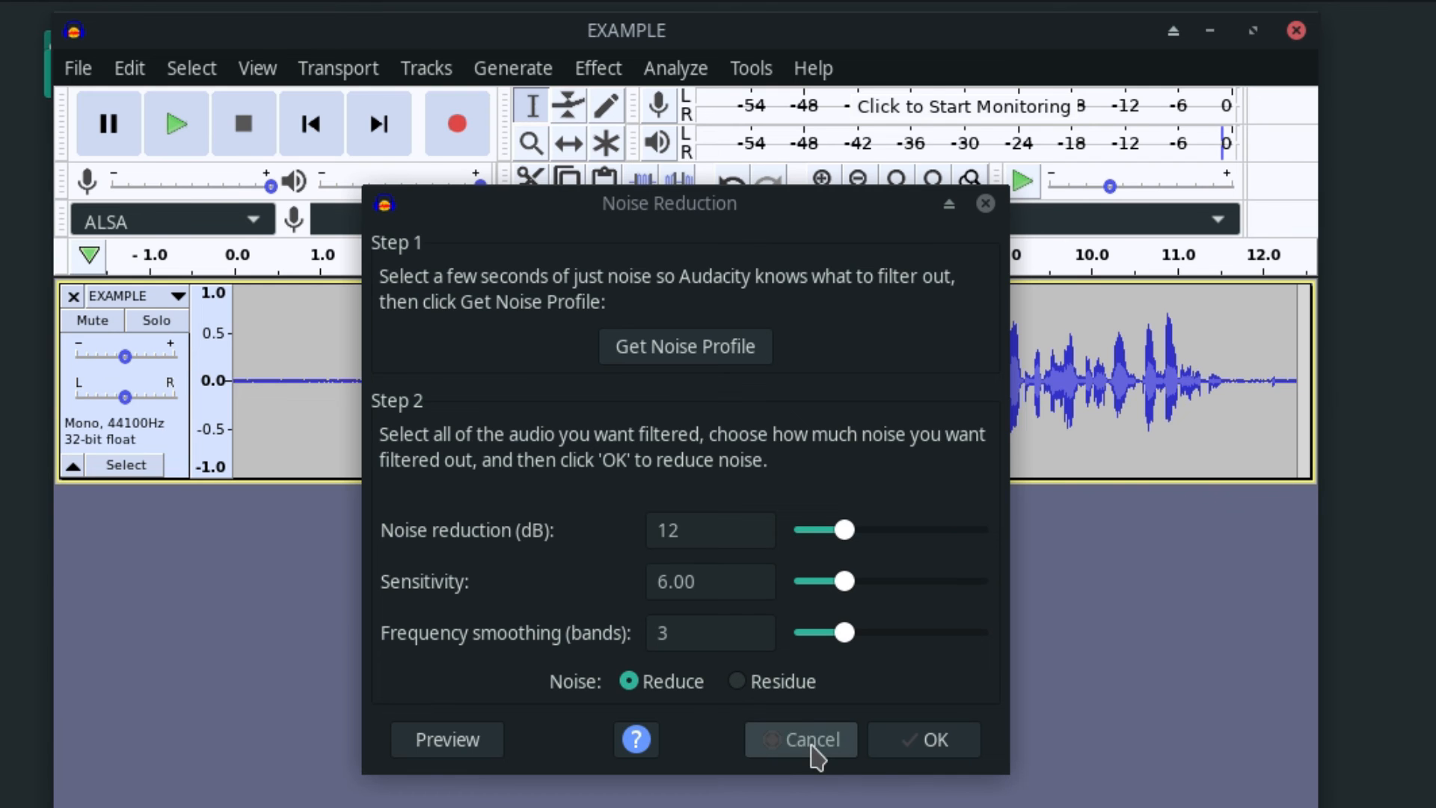
Apply Noise Reduction to the entire track with 12 dB reduction, sensitivity 6.00 and frequency smoothing 3
{"action": "left_click", "coordinate": [629, 441]}
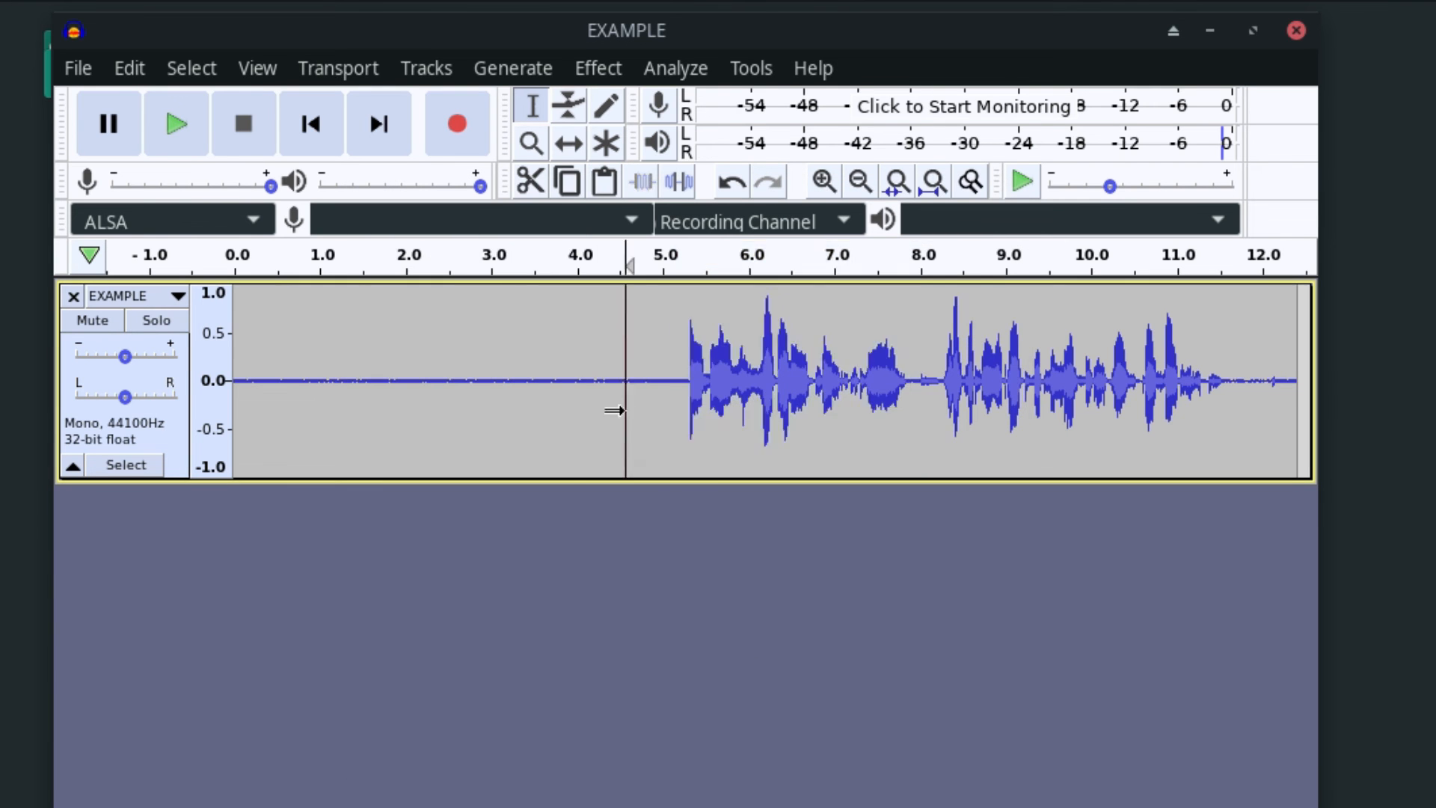
{"action": "key", "text": "ctrl+a"}
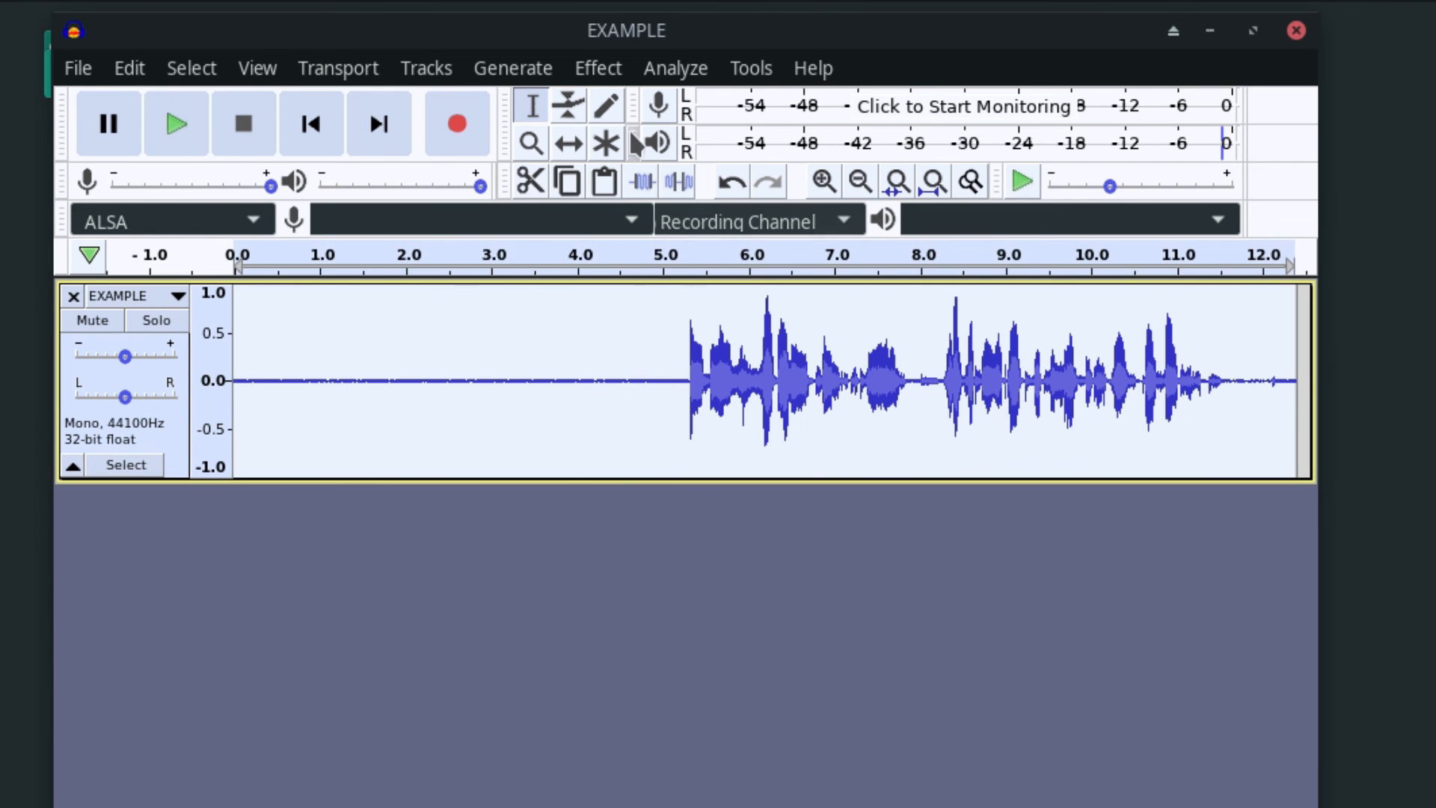
{"action": "left_click", "coordinate": [598, 68]}
{"action": "left_click", "coordinate": [705, 709]}
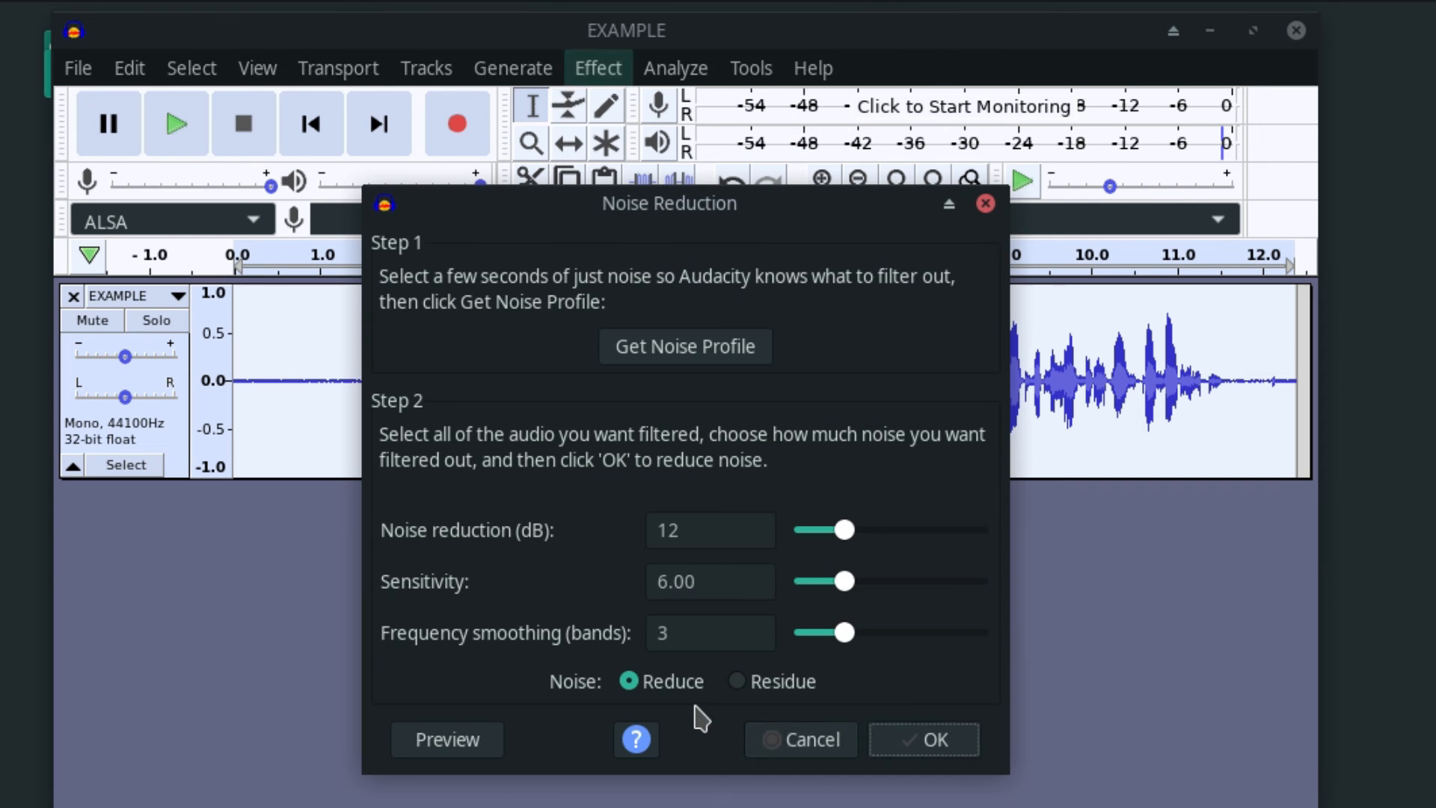
{"action": "left_click", "coordinate": [886, 748]}
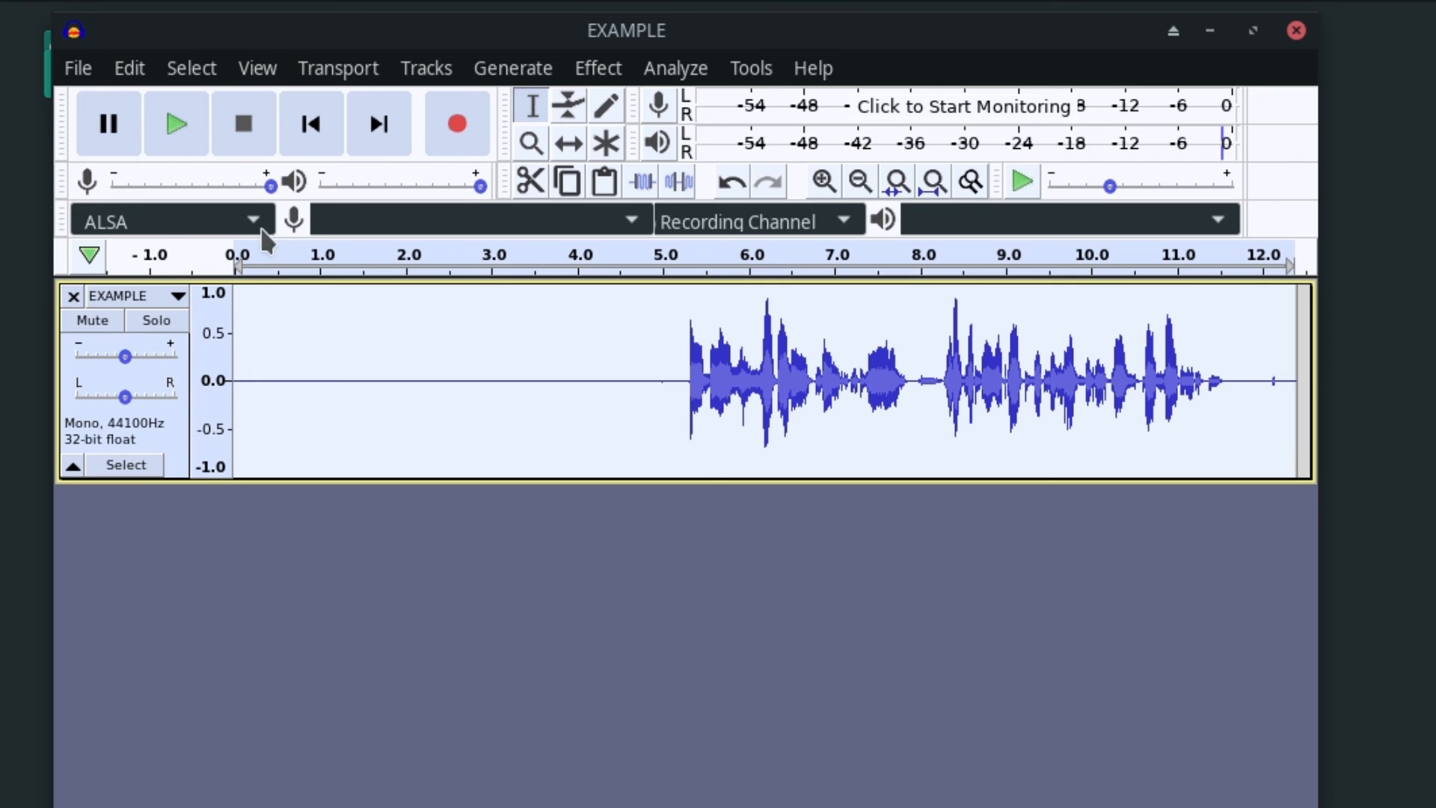
Play back the noise-reduced track and view the available export formats
{"action": "left_click", "coordinate": [170, 114]}
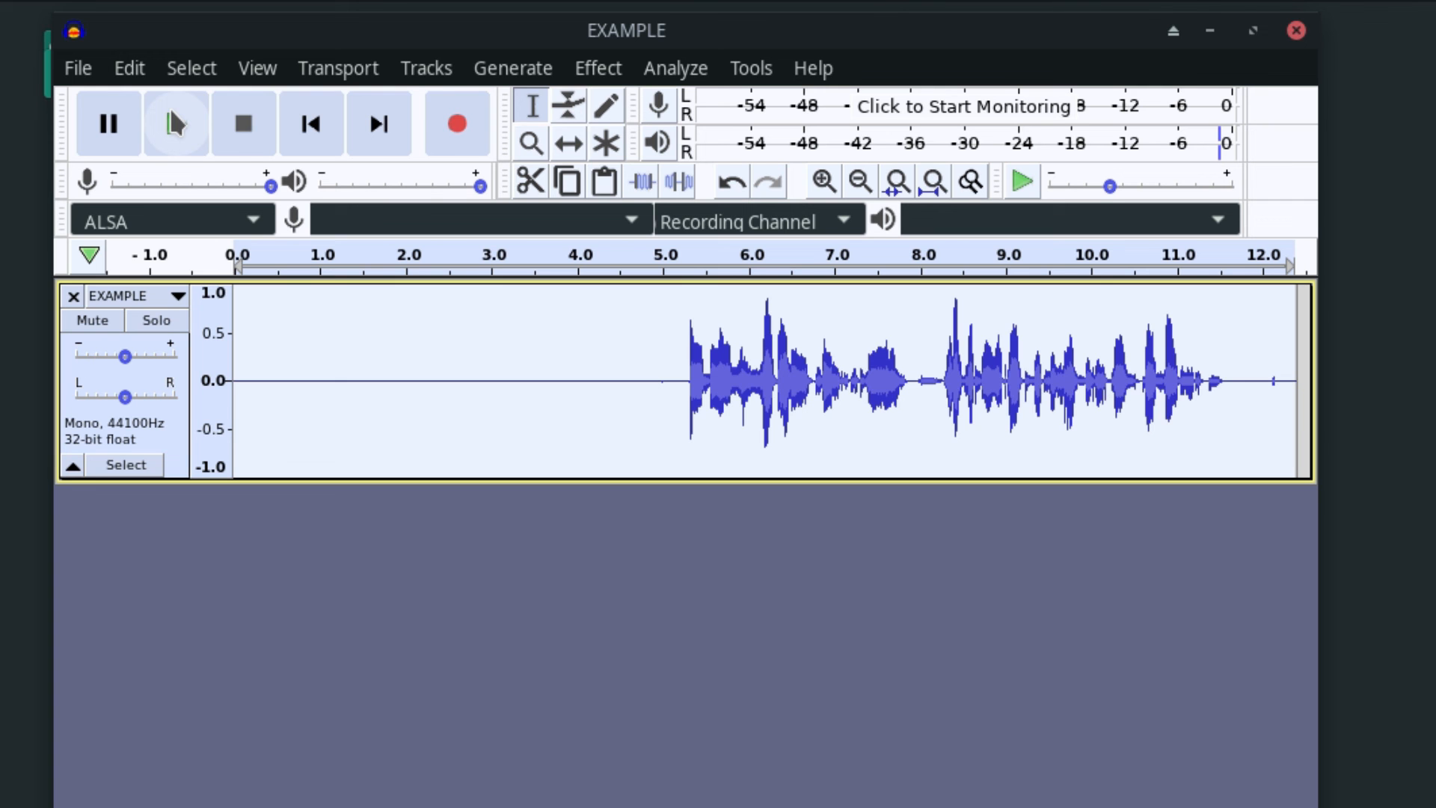
{"action": "left_click", "coordinate": [407, 334]}
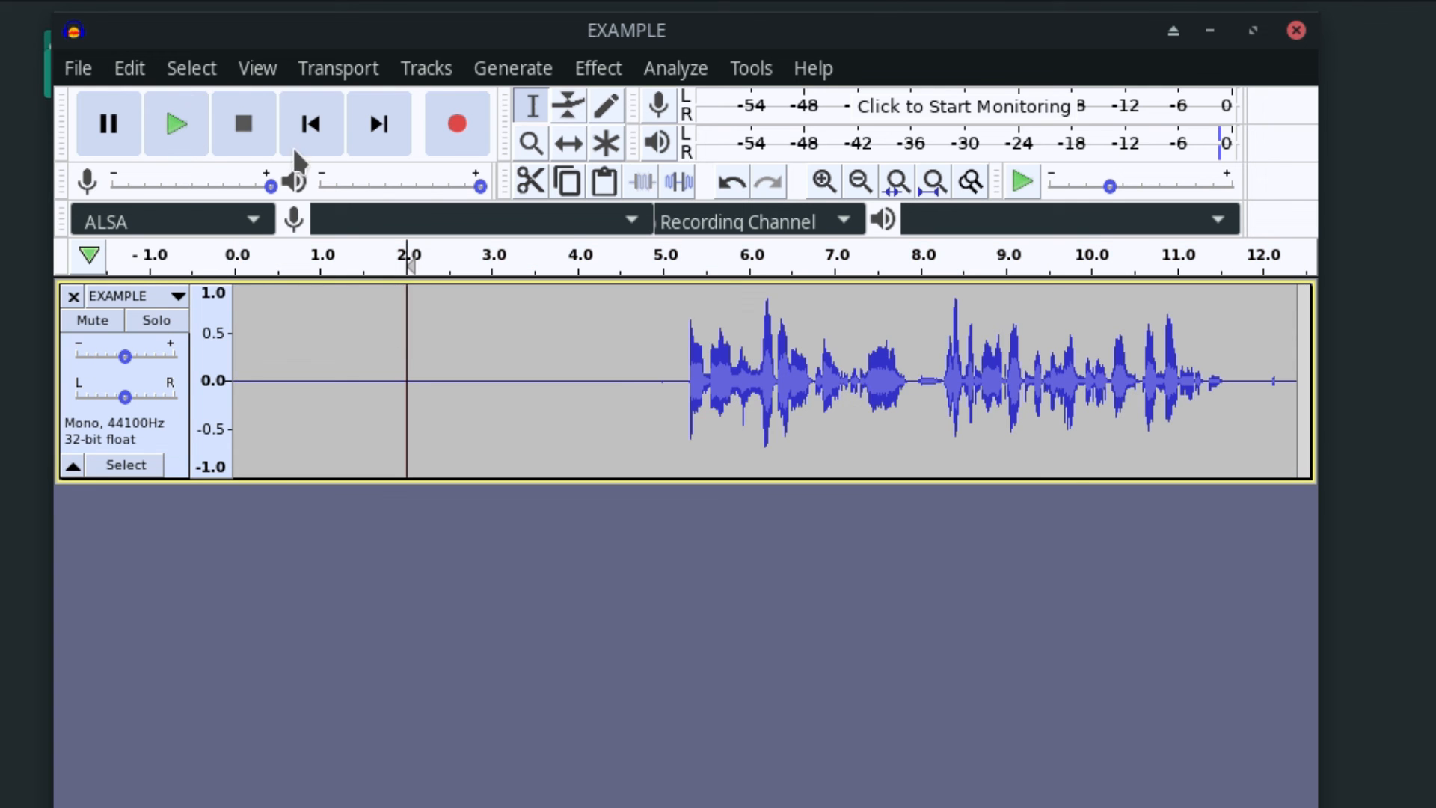
{"action": "left_click", "coordinate": [78, 68]}
{"action": "mouse_move", "coordinate": [199, 320]}
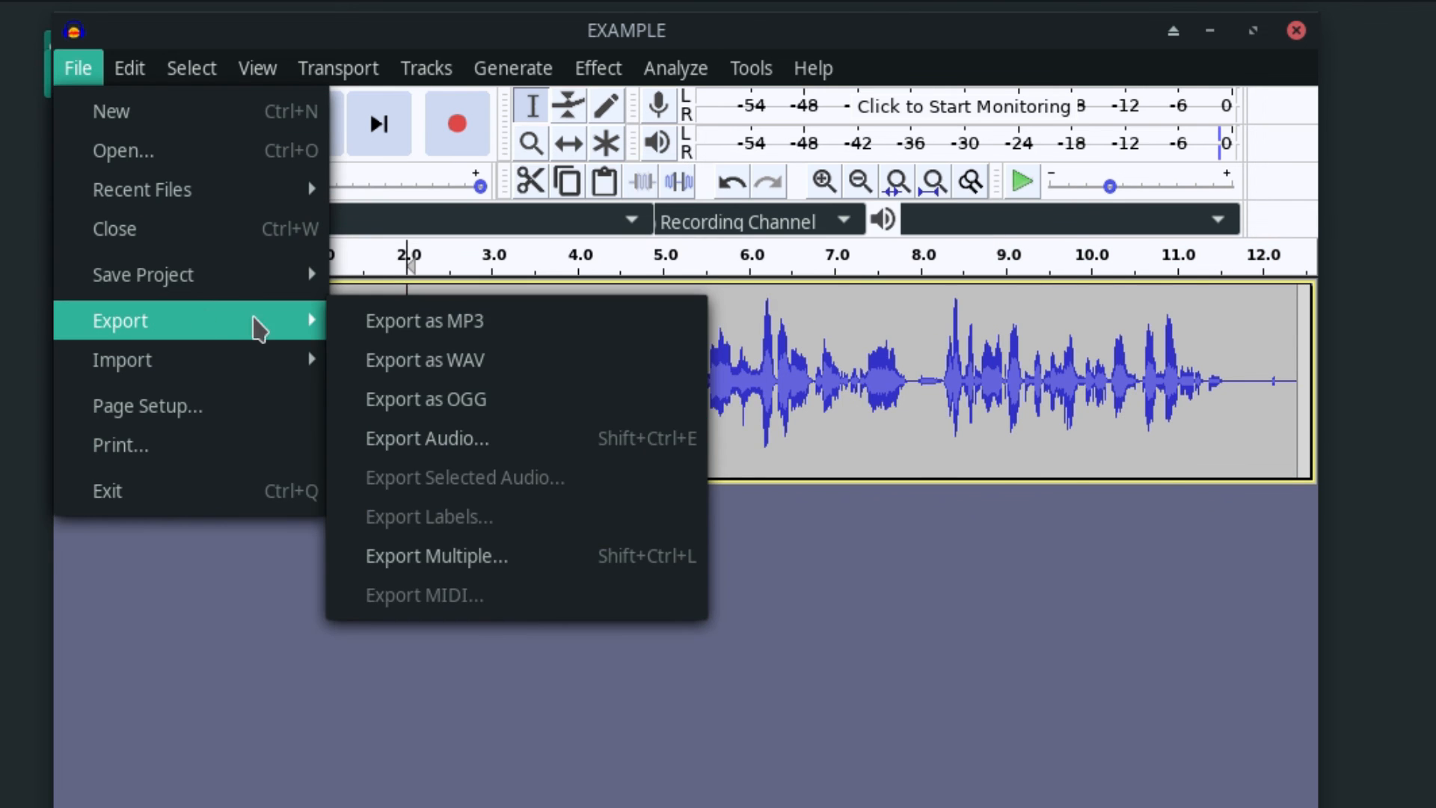
{"action": "left_click", "coordinate": [1024, 599]}
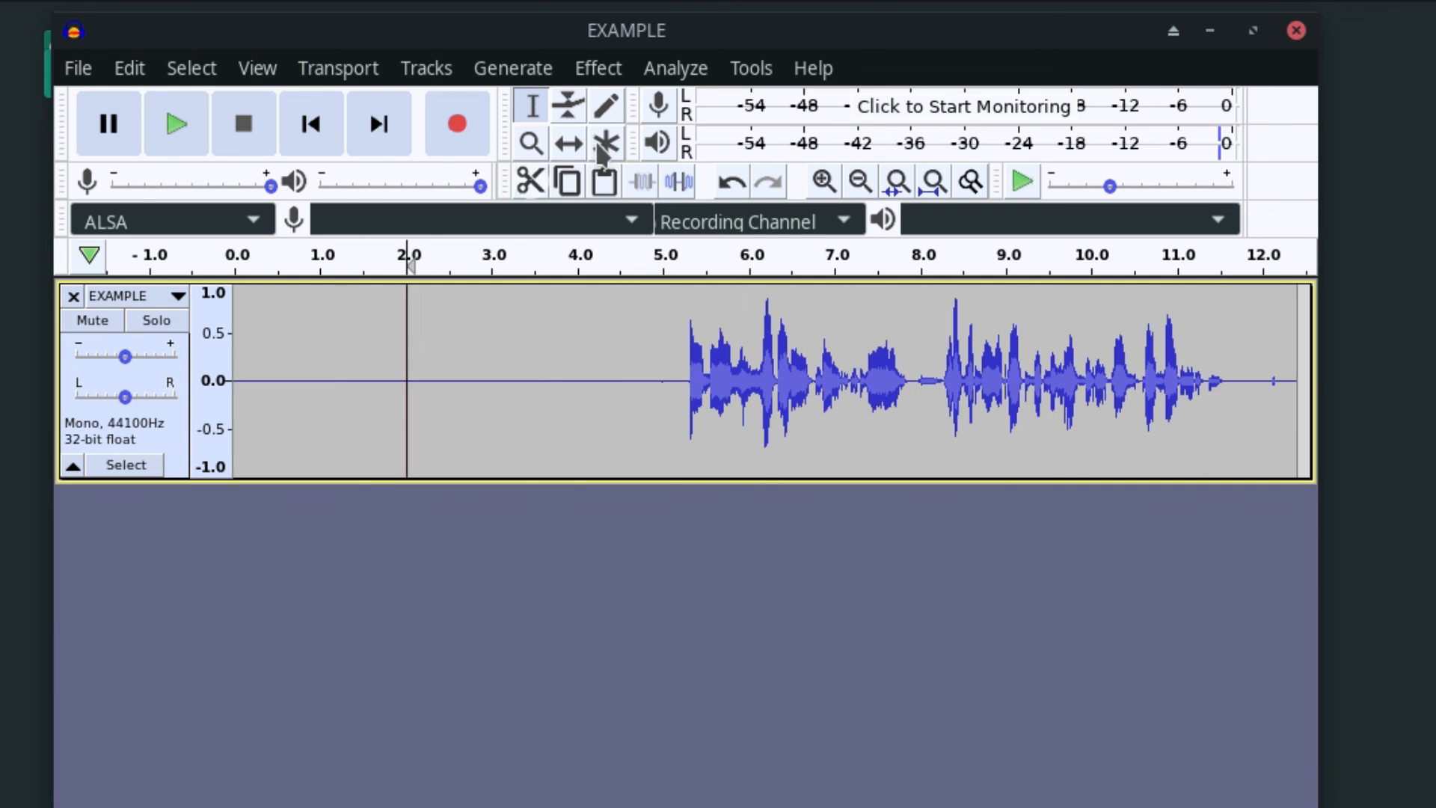
{"action": "left_click_drag", "start_coordinate": [666, 371], "coordinate": [224, 377]}
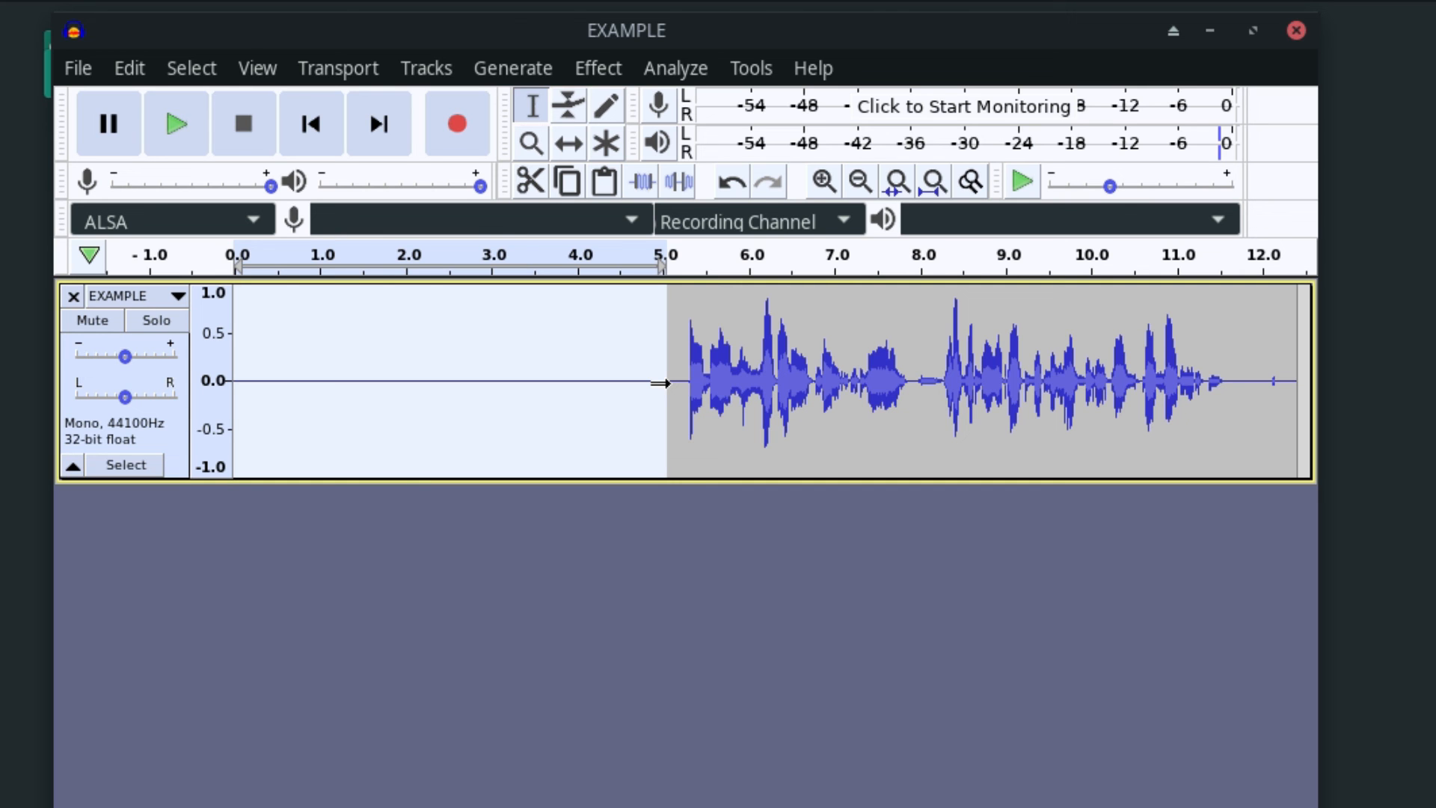
{"action": "left_click_drag", "start_coordinate": [673, 383], "coordinate": [60, 340]}
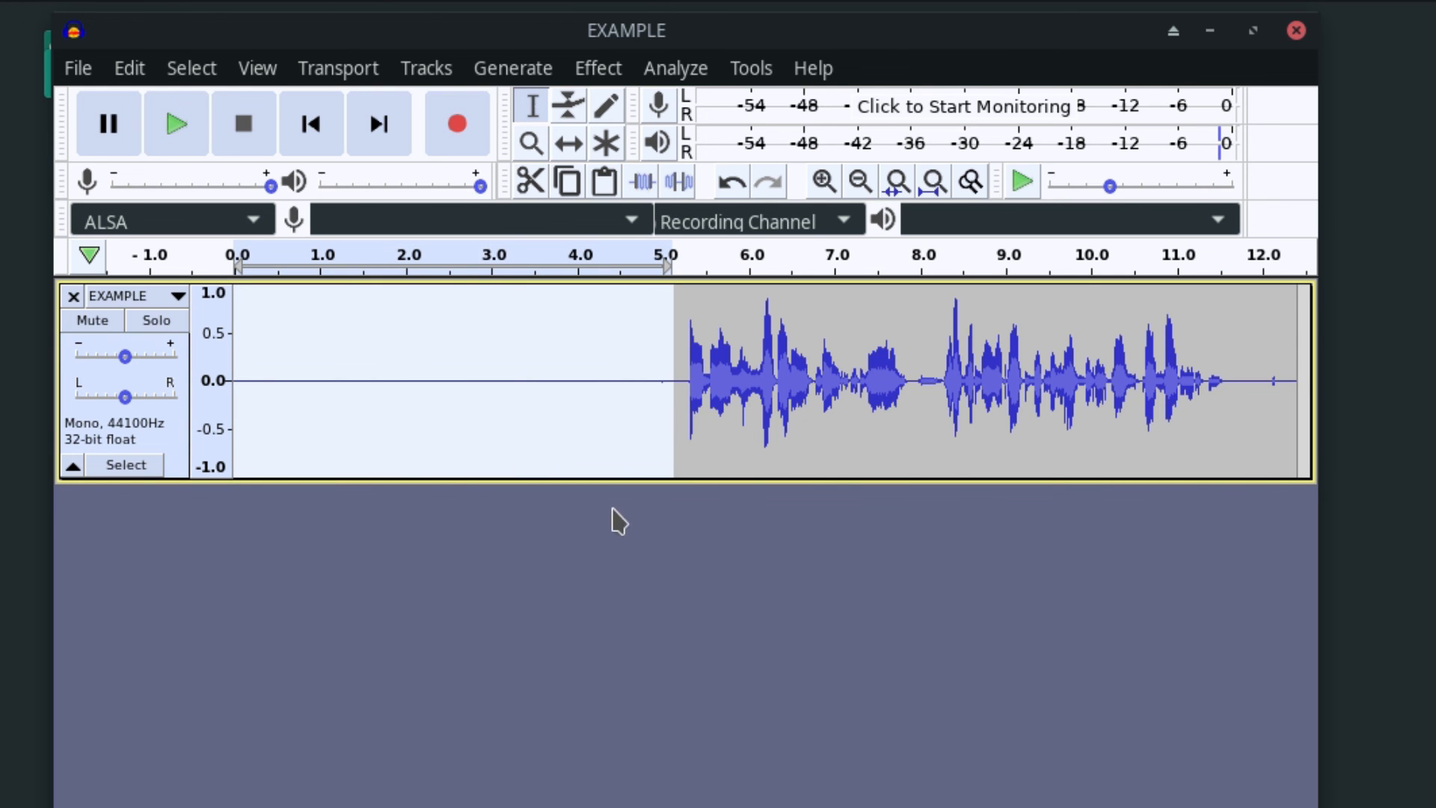
{"action": "left_click", "coordinate": [705, 407]}
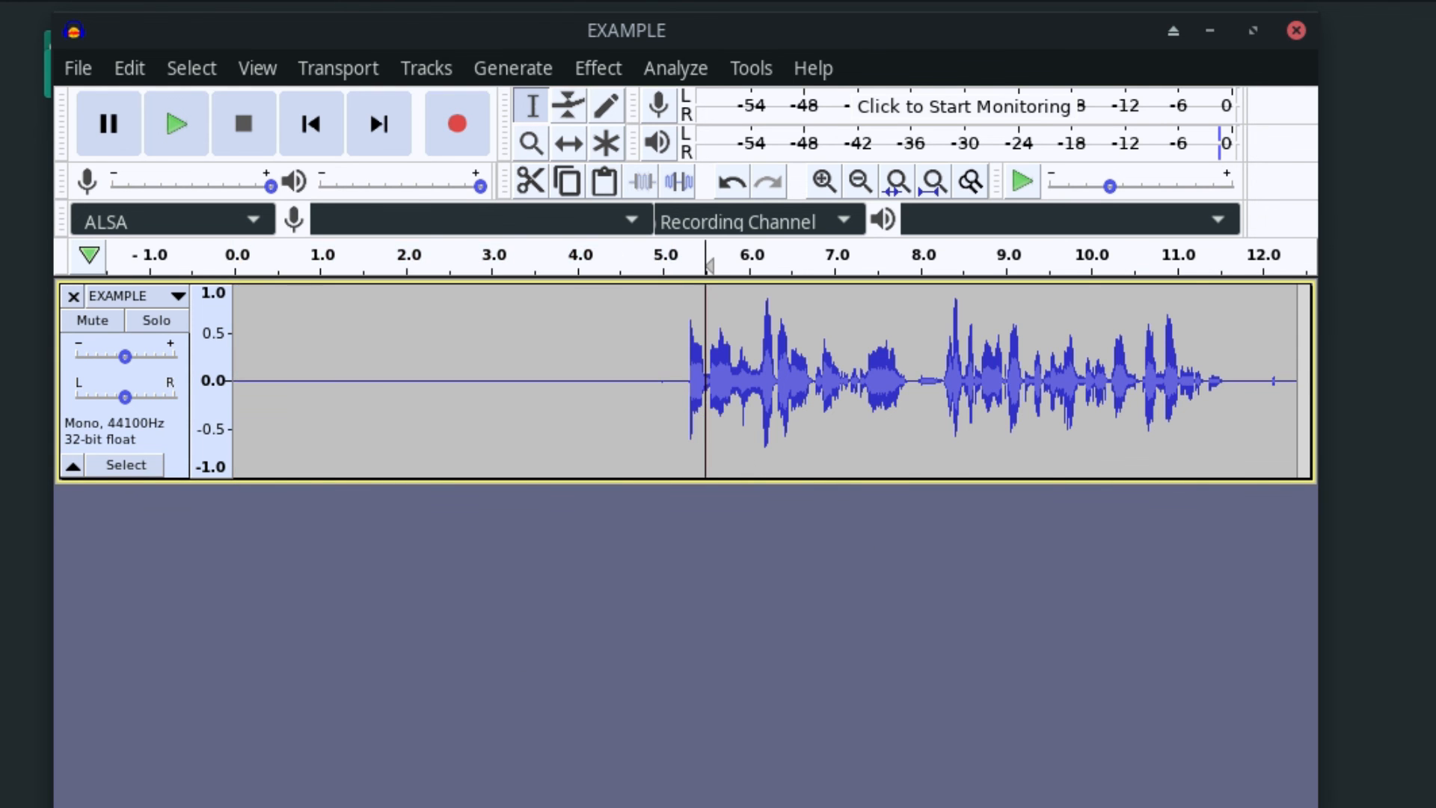